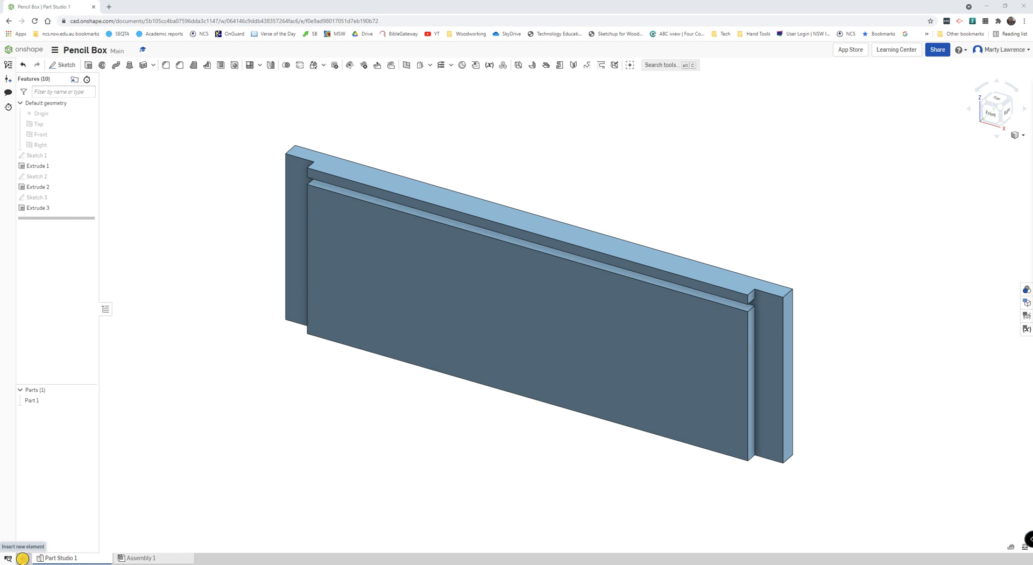
Rename the existing Part Studio 1, which holds the grooved panel, as Side.
left_click(23, 558)
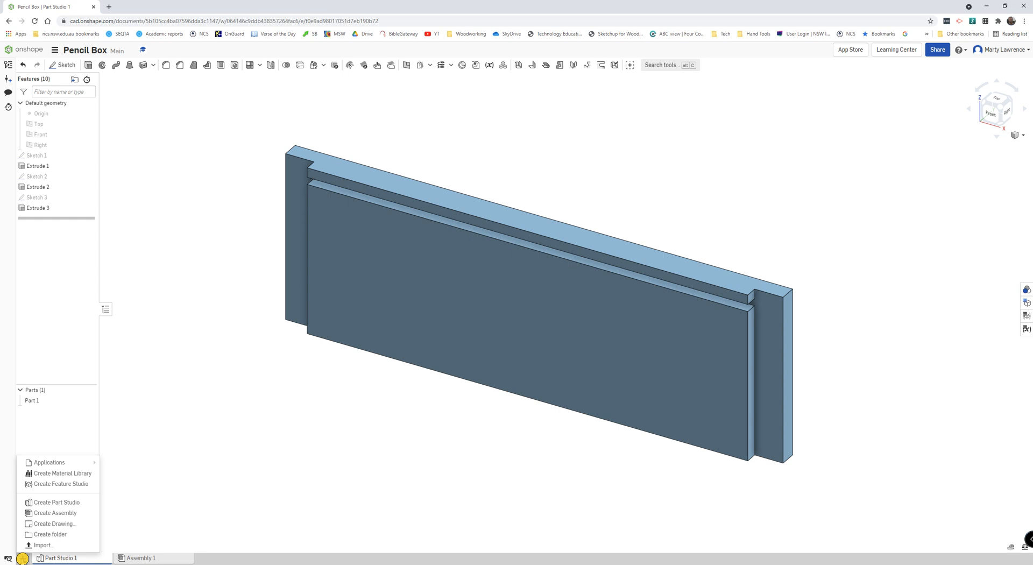
left_click(196, 510)
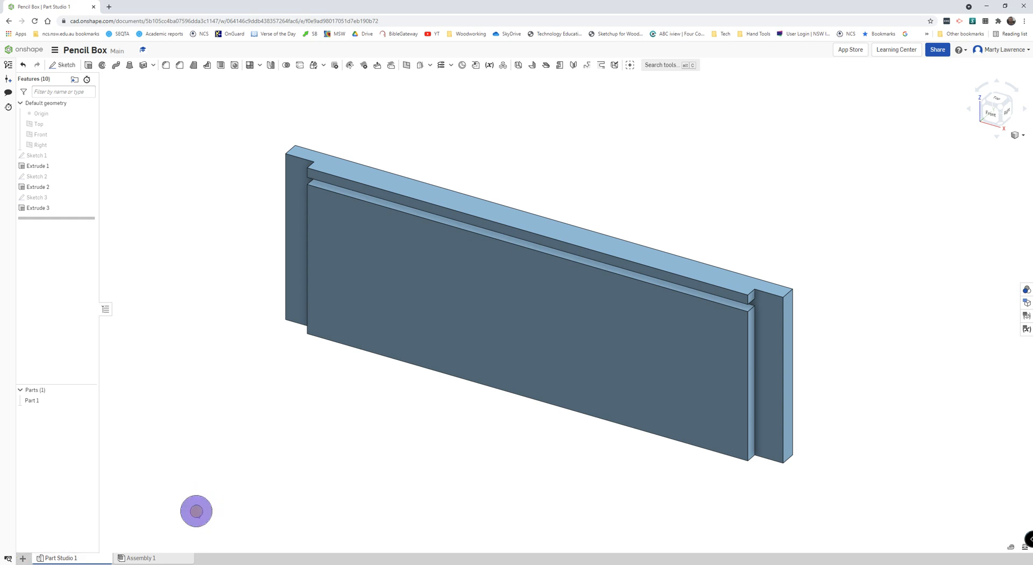
right_click(57, 558)
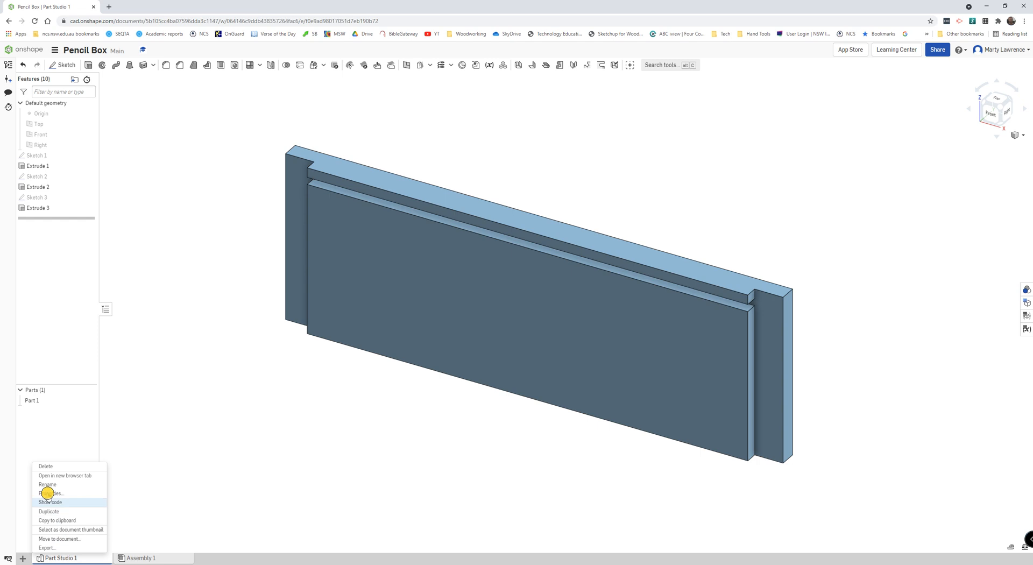
left_click(48, 485)
type("Side")
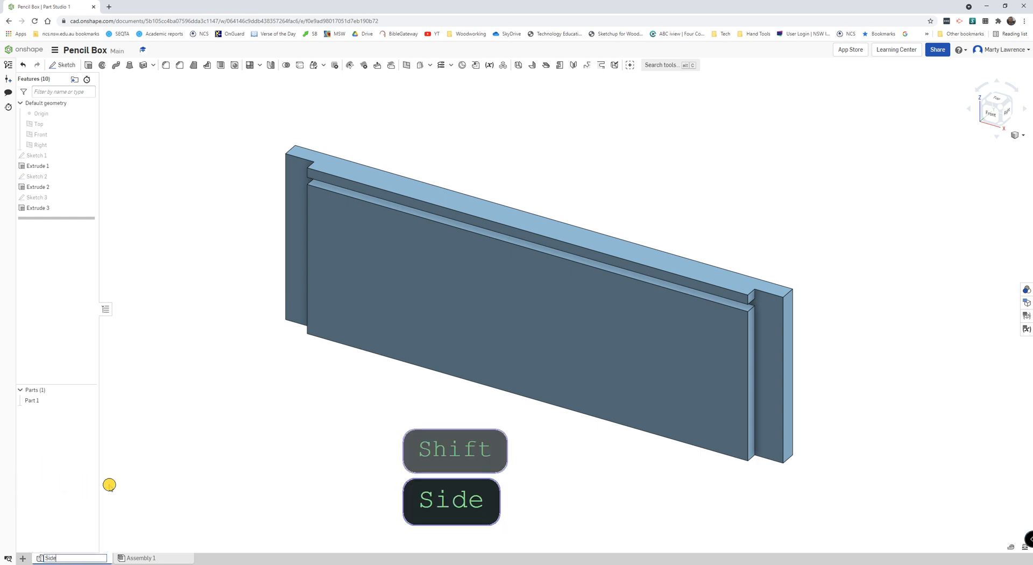
left_click(195, 479)
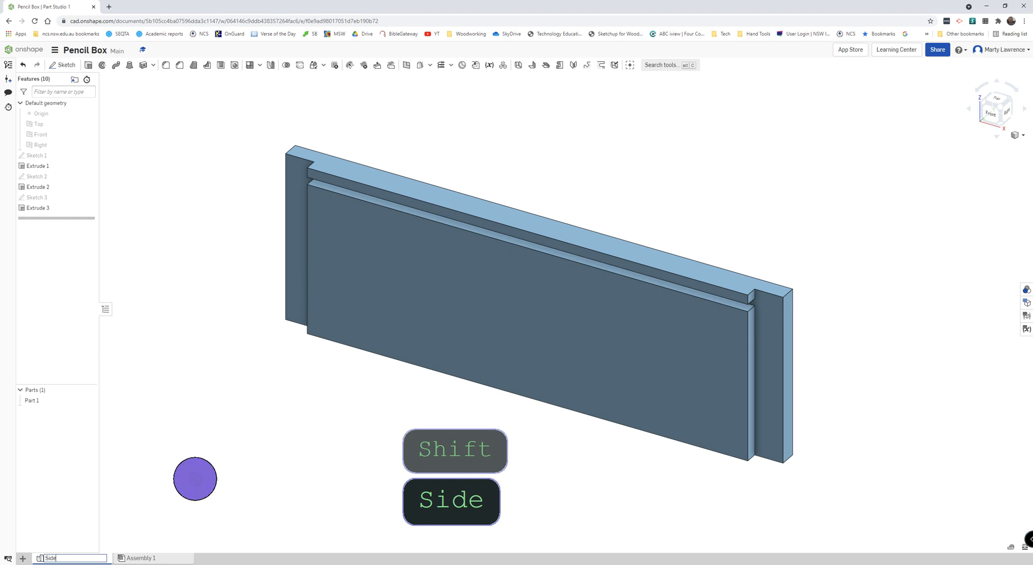
Create a new part studio in the document and name it End 1.
left_click(22, 557)
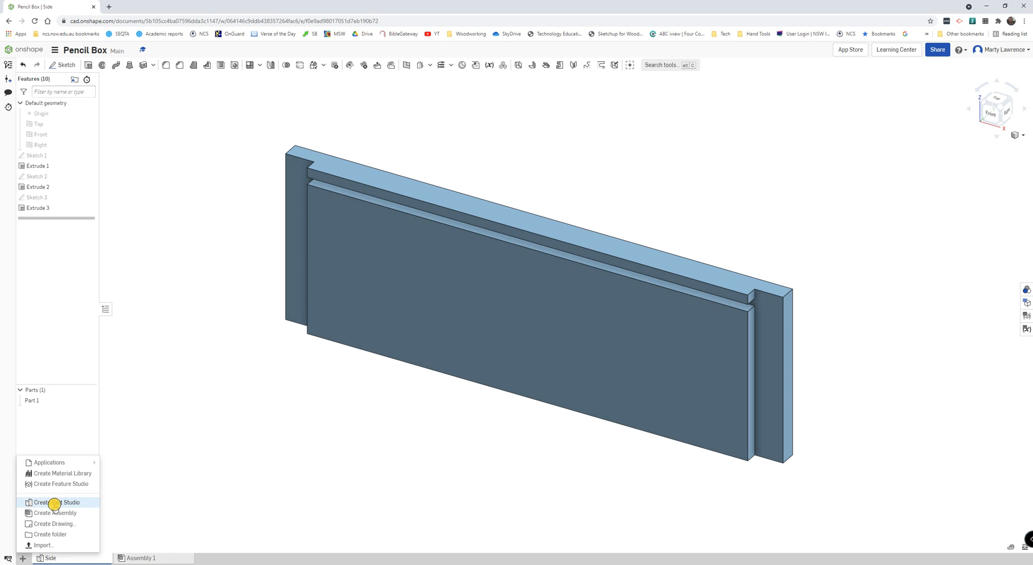
left_click(59, 503)
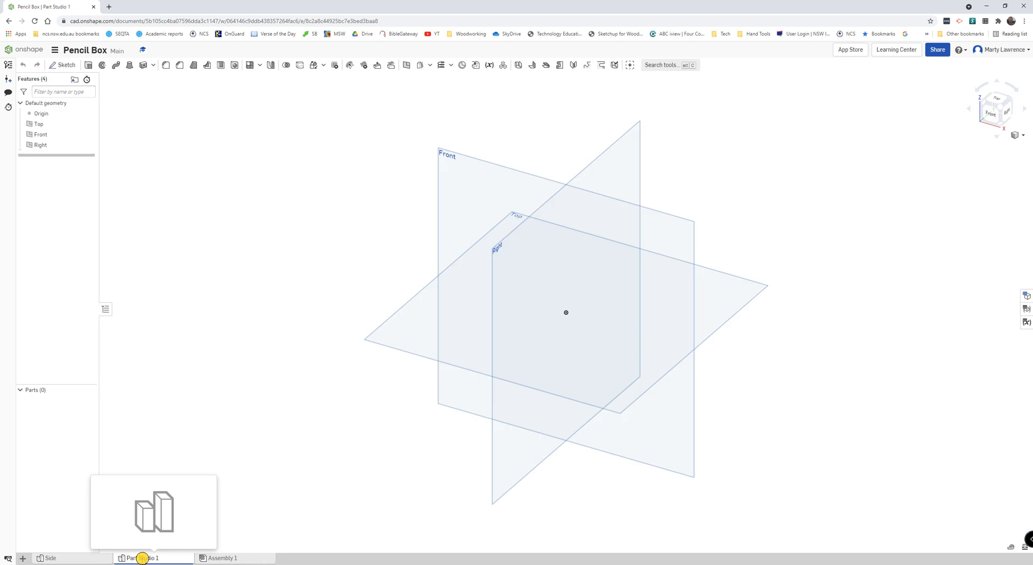
right_click(143, 557)
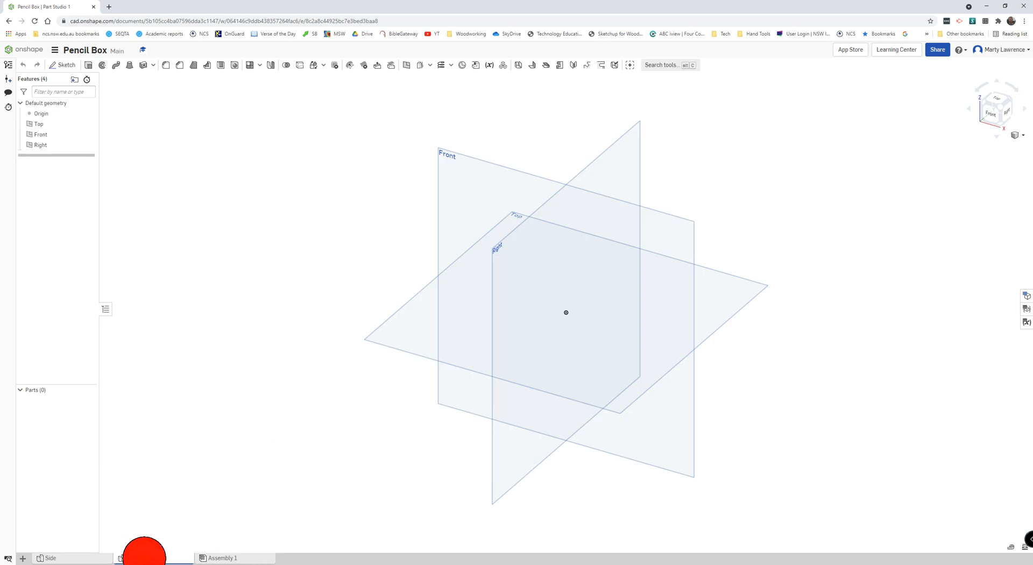
left_click(132, 493)
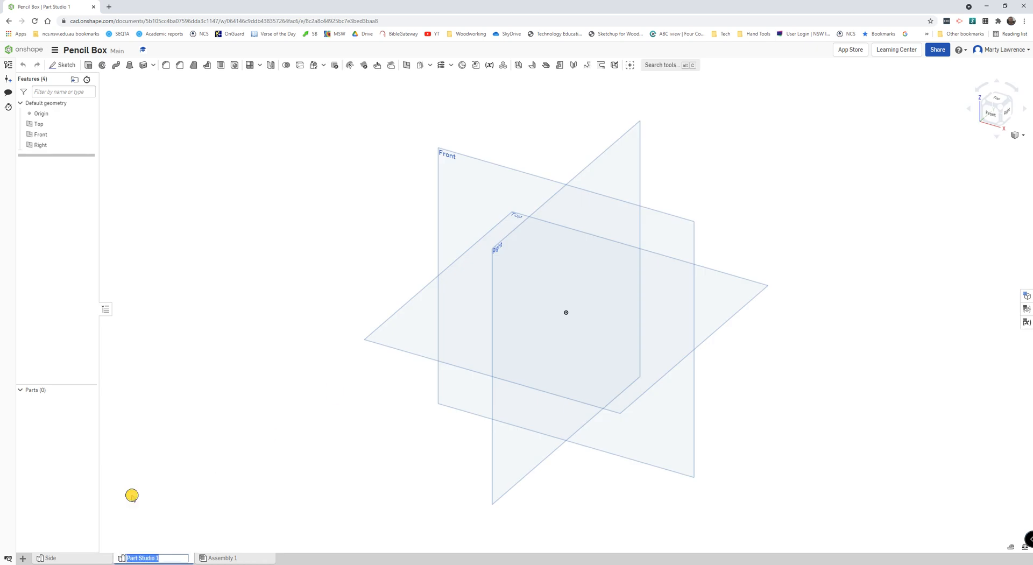
type("End")
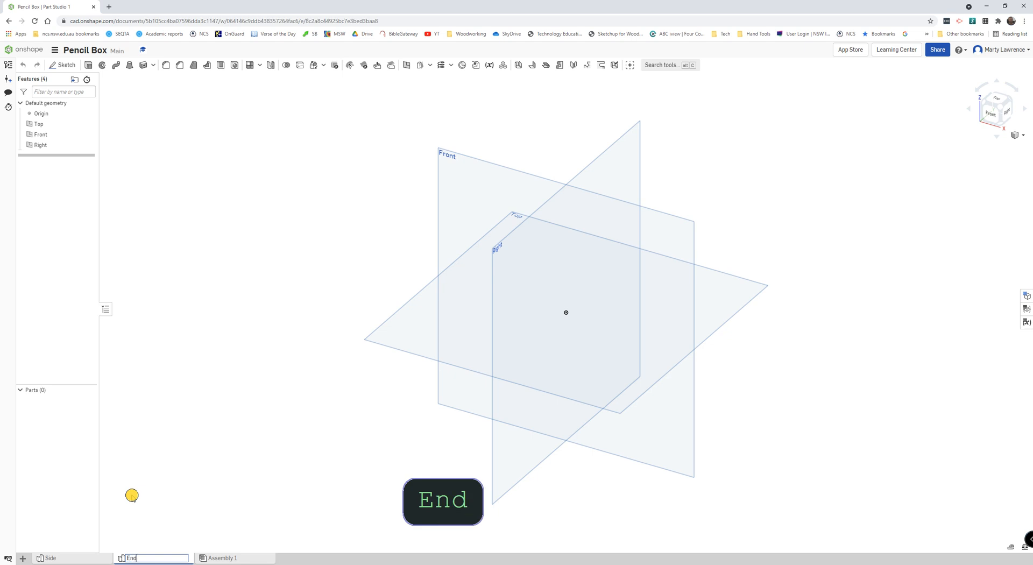
type(" 1")
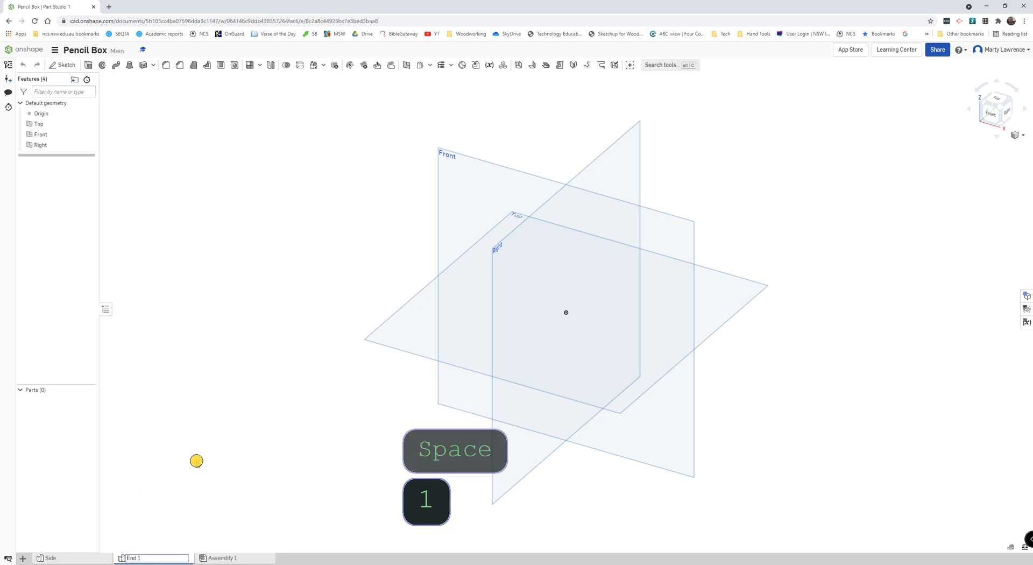
left_click(217, 450)
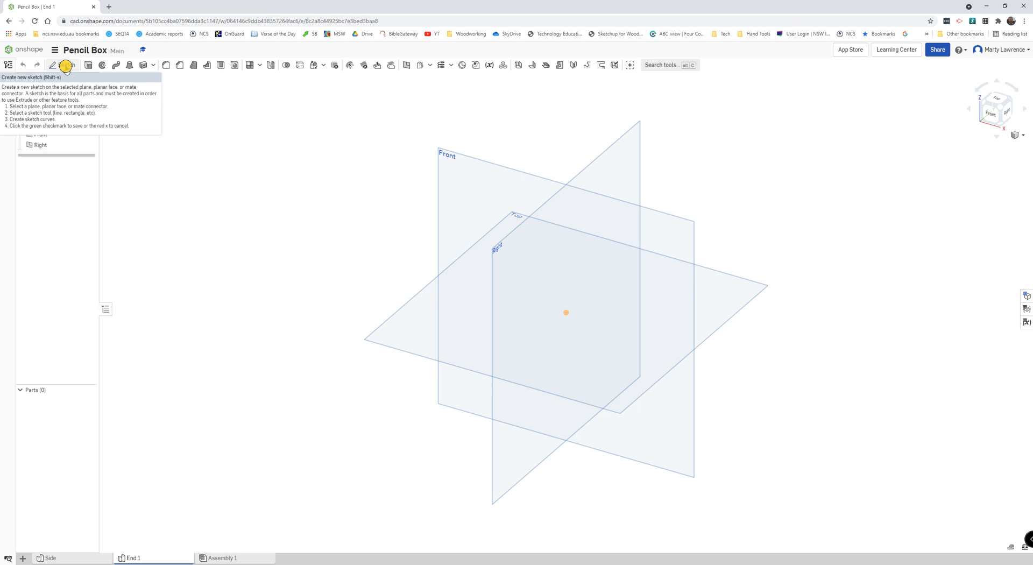
Start a sketch on the Top plane and hide the origin and the Top, Front and Right planes.
left_click(66, 65)
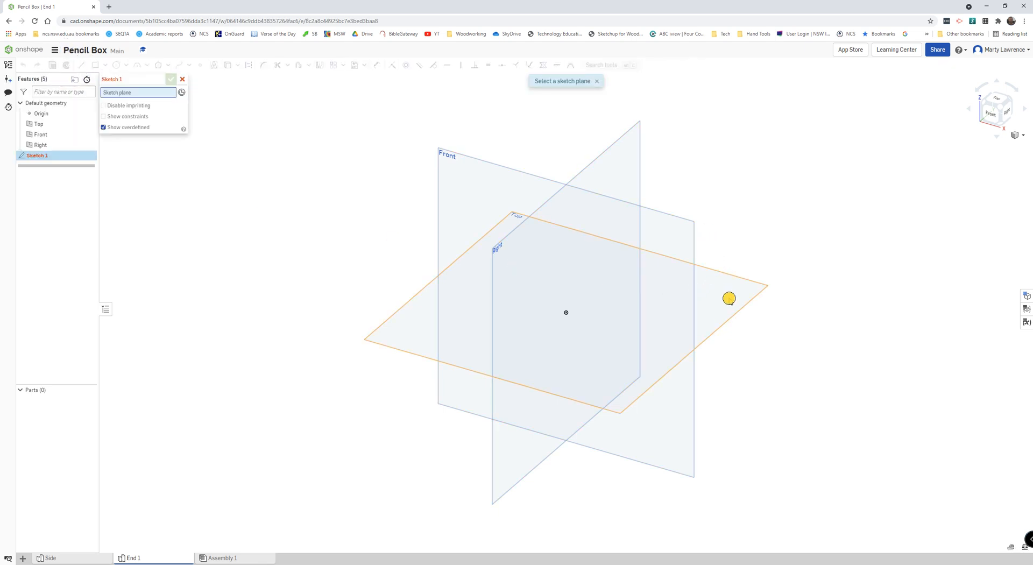
left_click(729, 299)
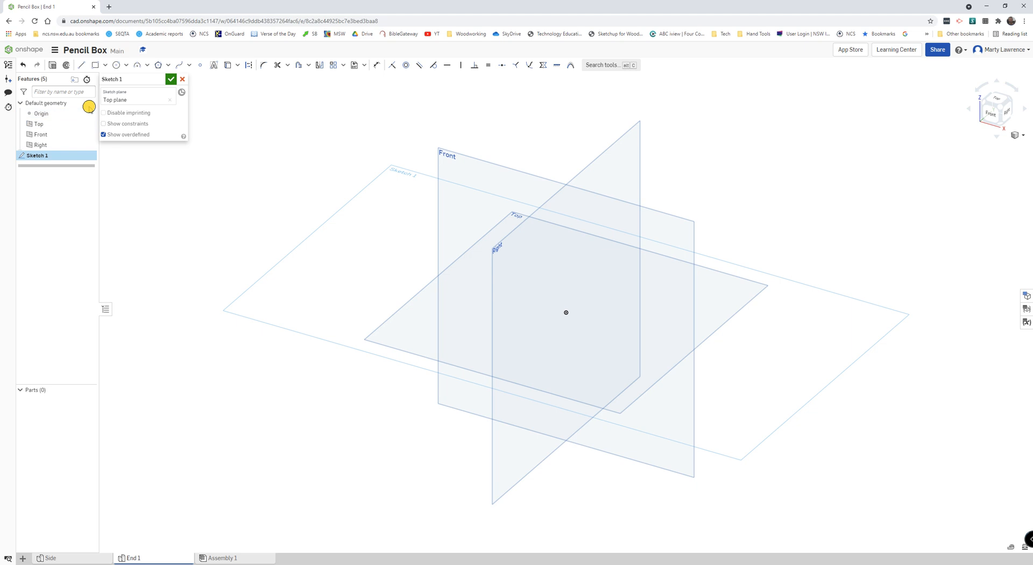
left_click(89, 113)
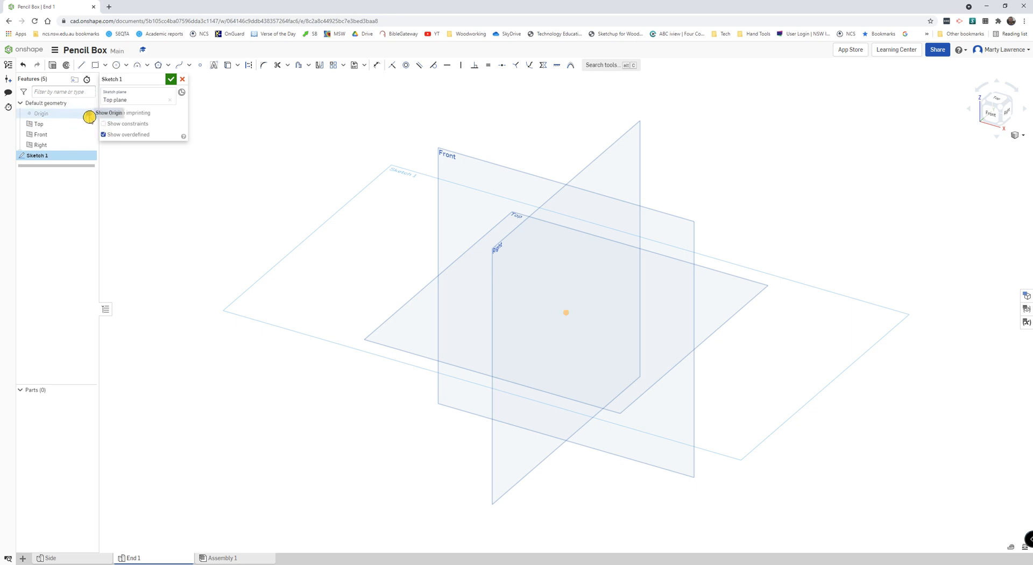
left_click(89, 123)
left_click(89, 134)
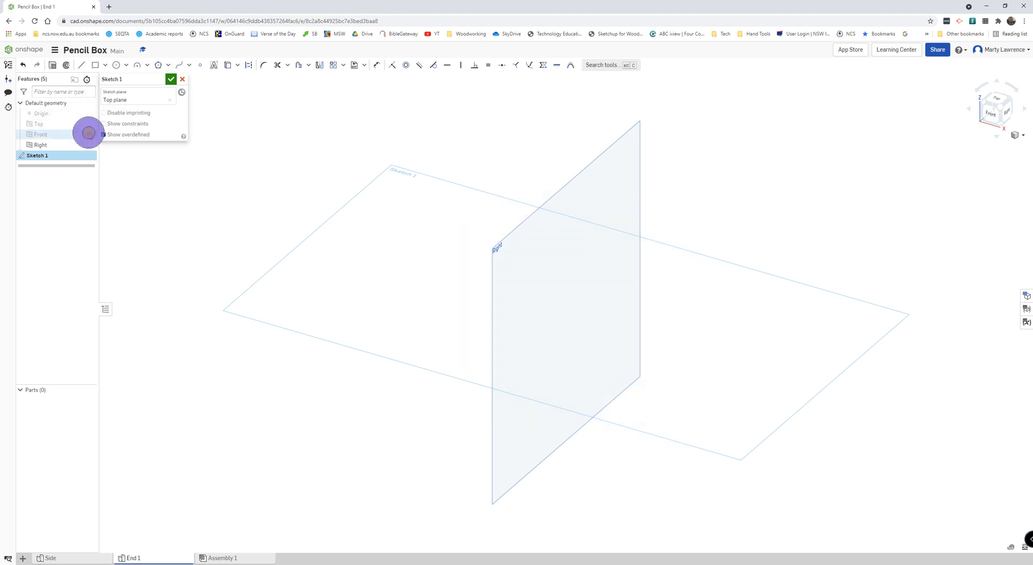
left_click(90, 145)
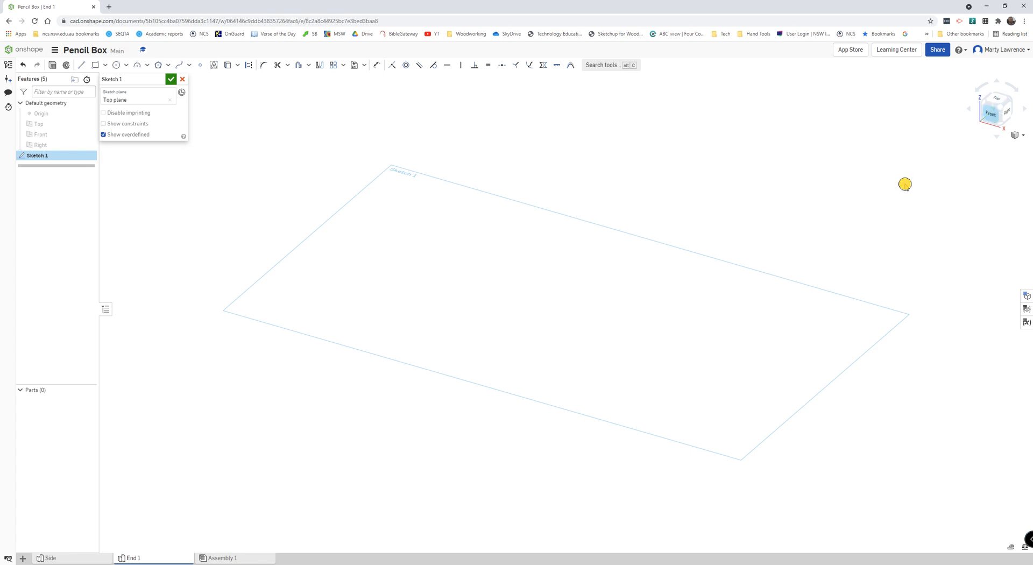
Sketch an upright corner rectangle about 36 mm wide and 111 mm high on the Top plane.
right_click(785, 297)
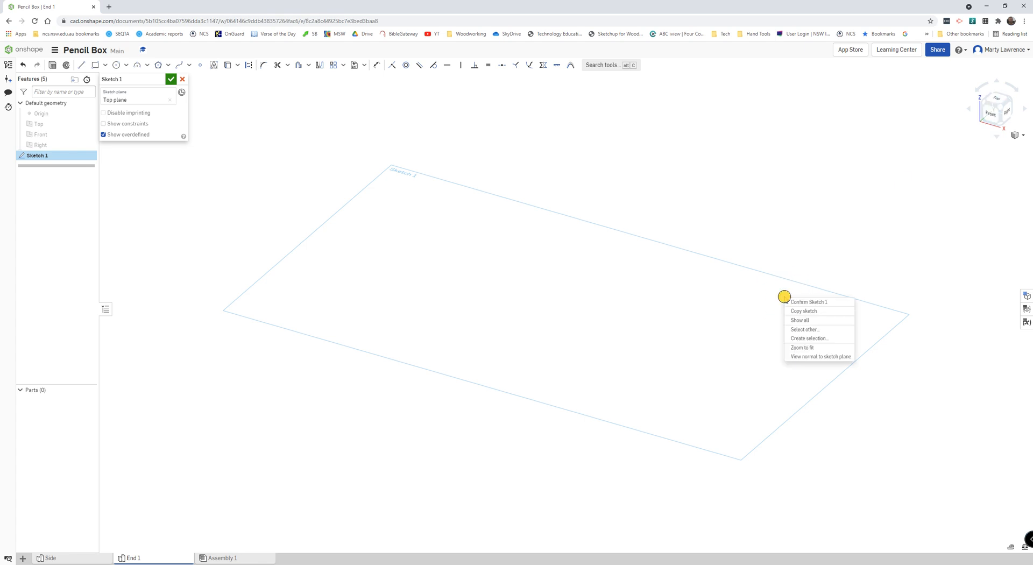
left_click(818, 356)
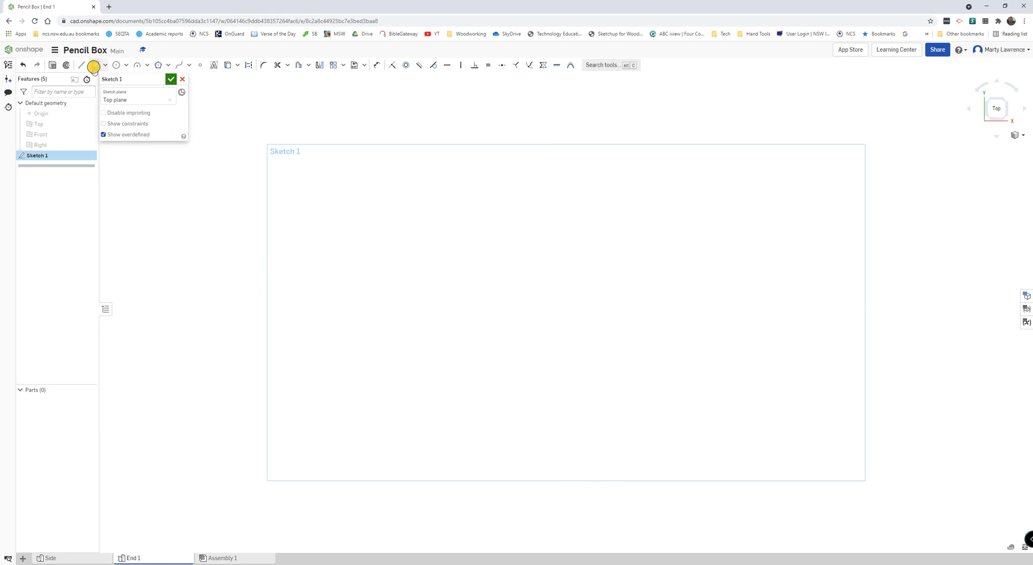
left_click(93, 65)
left_click(485, 207)
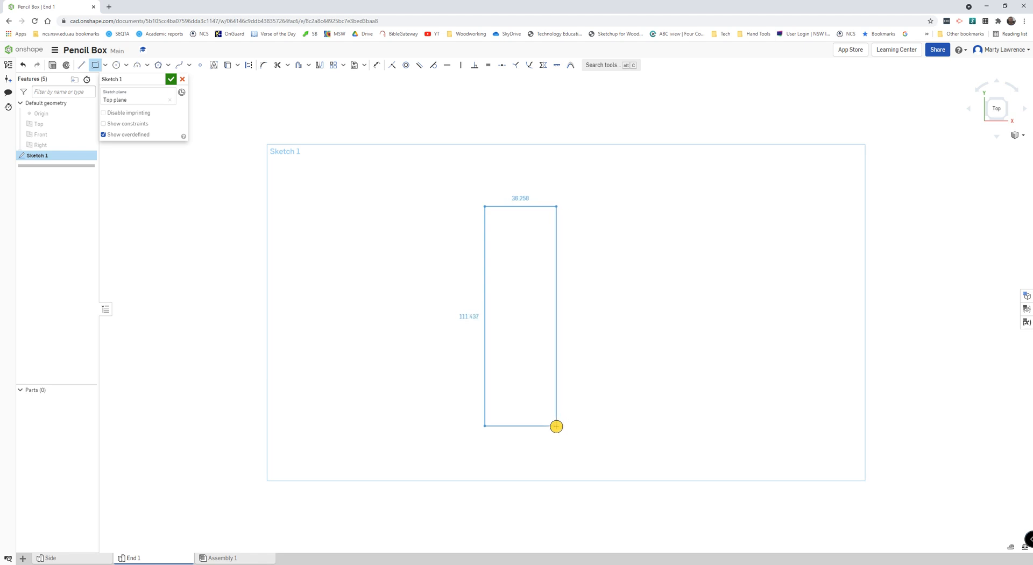
left_click(557, 427)
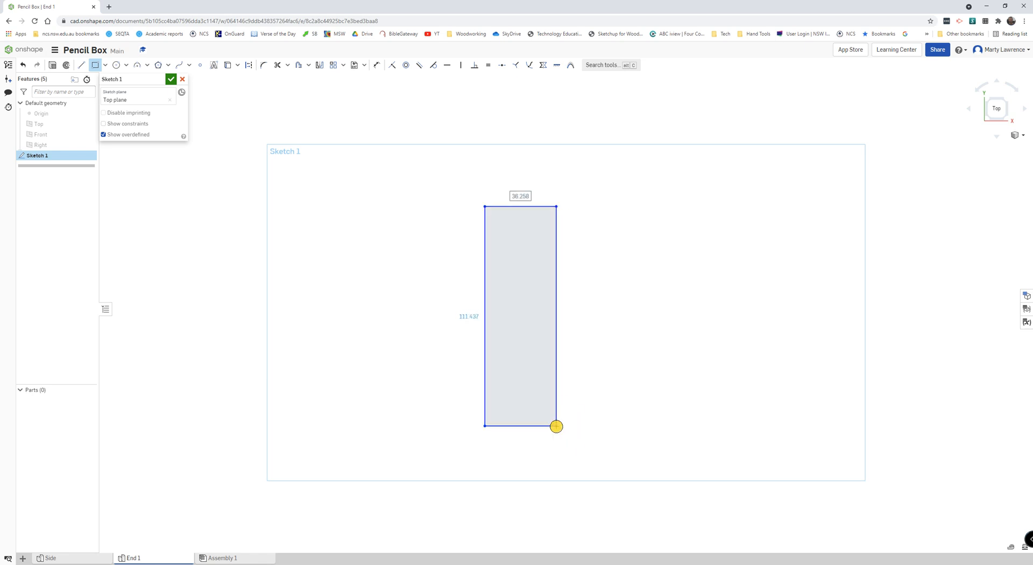
Dimension the rectangle's short upper edge to 12 mm.
left_click(376, 68)
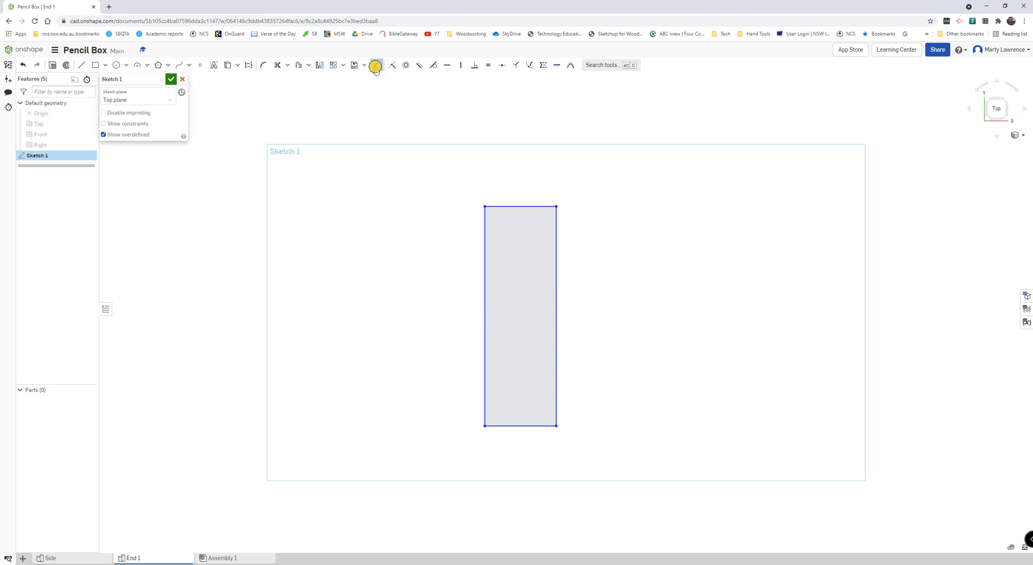
left_click(519, 207)
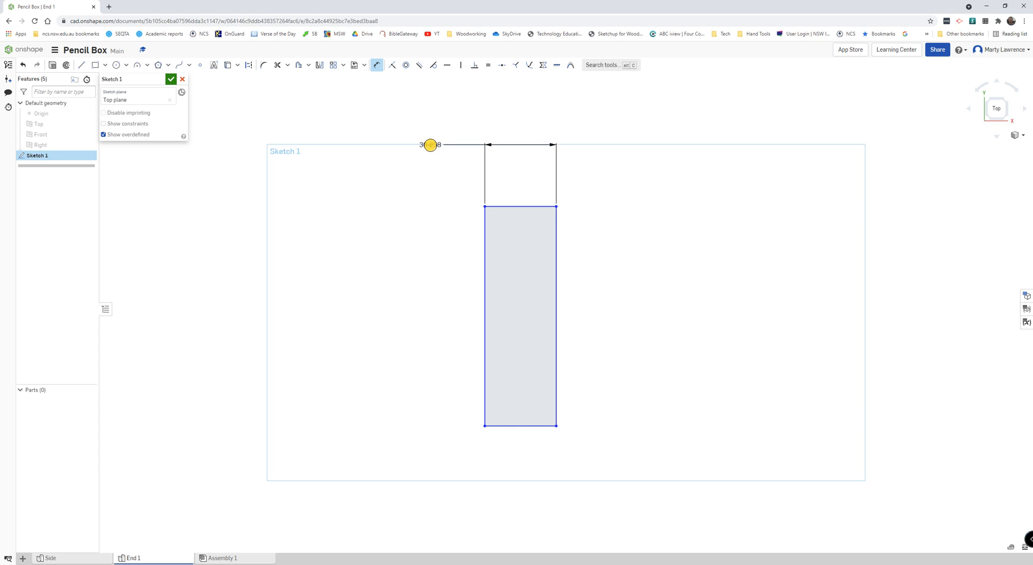
left_click(430, 145)
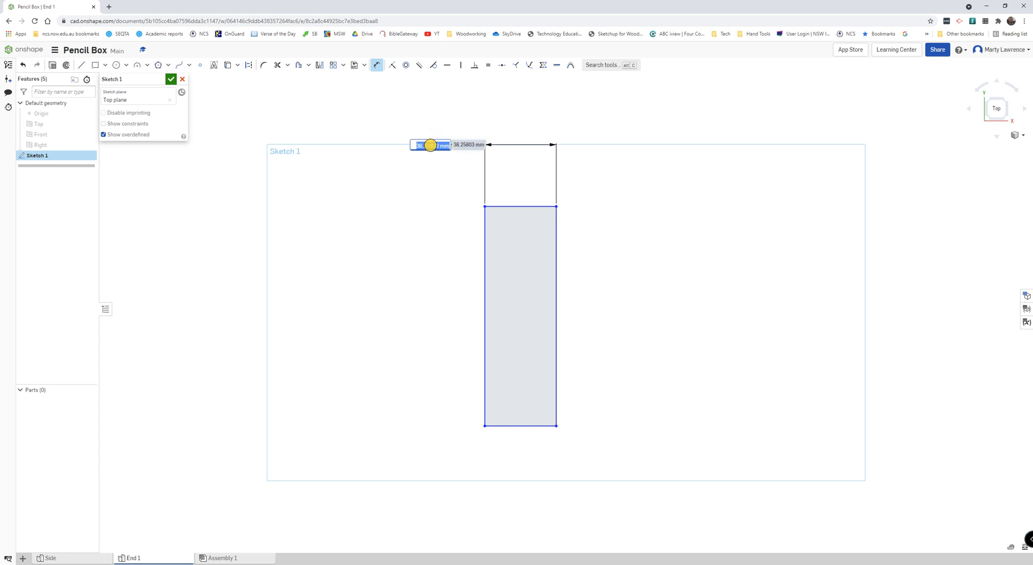
type("112")
key("Return")
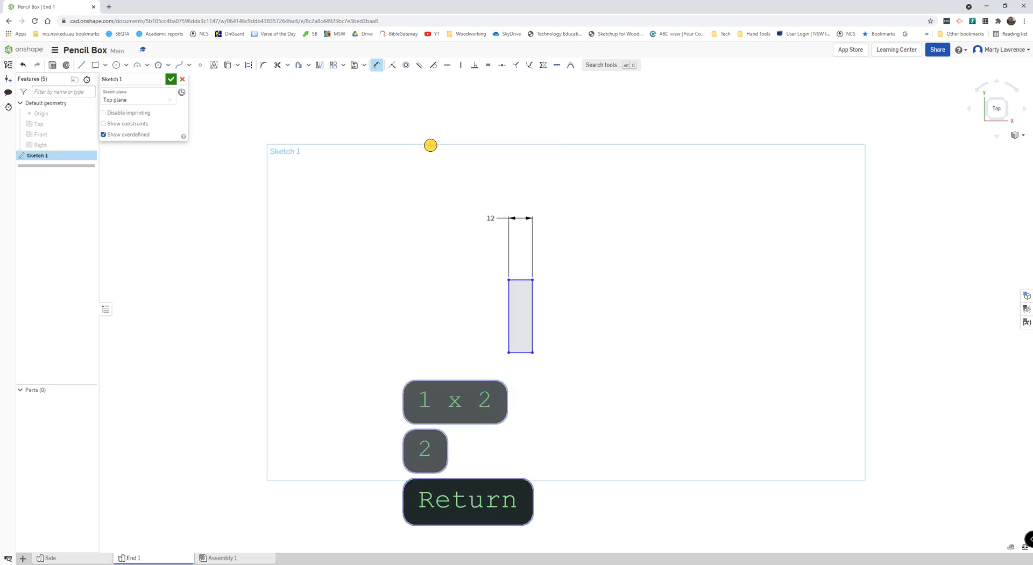
Dimension the rectangle's long edge to 85 mm and finish the sketch.
left_click(508, 306)
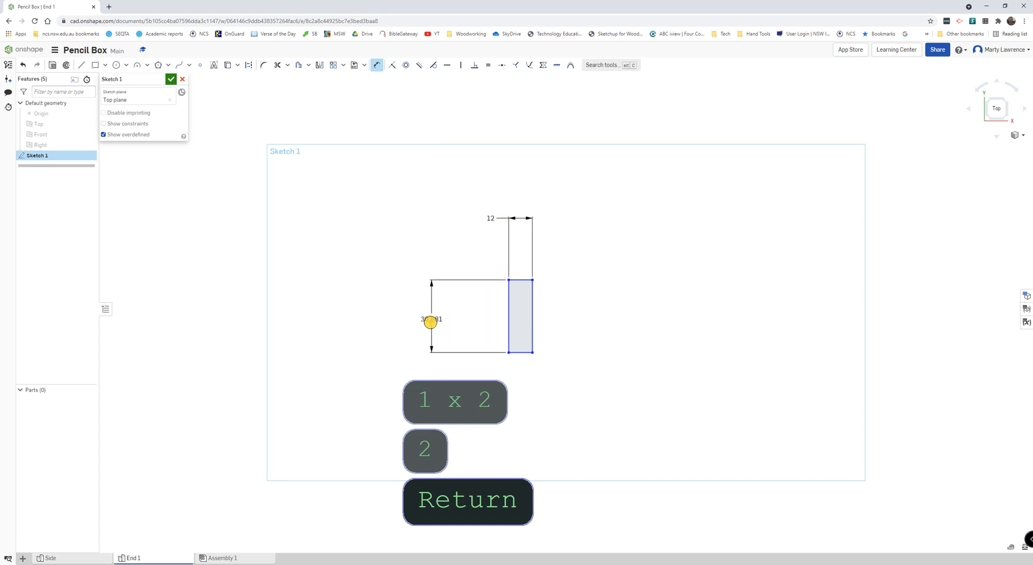
left_click(424, 379)
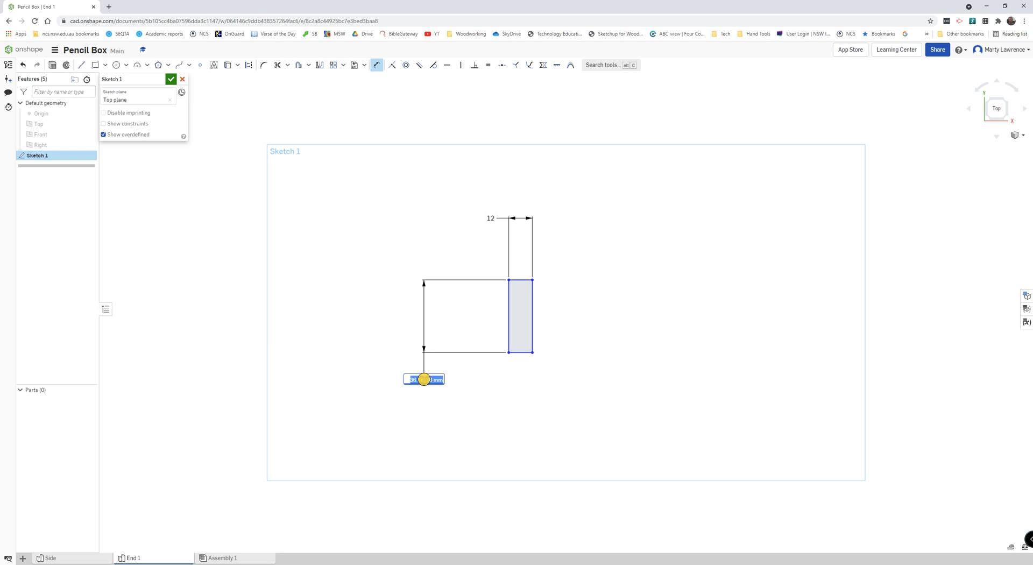
type("85")
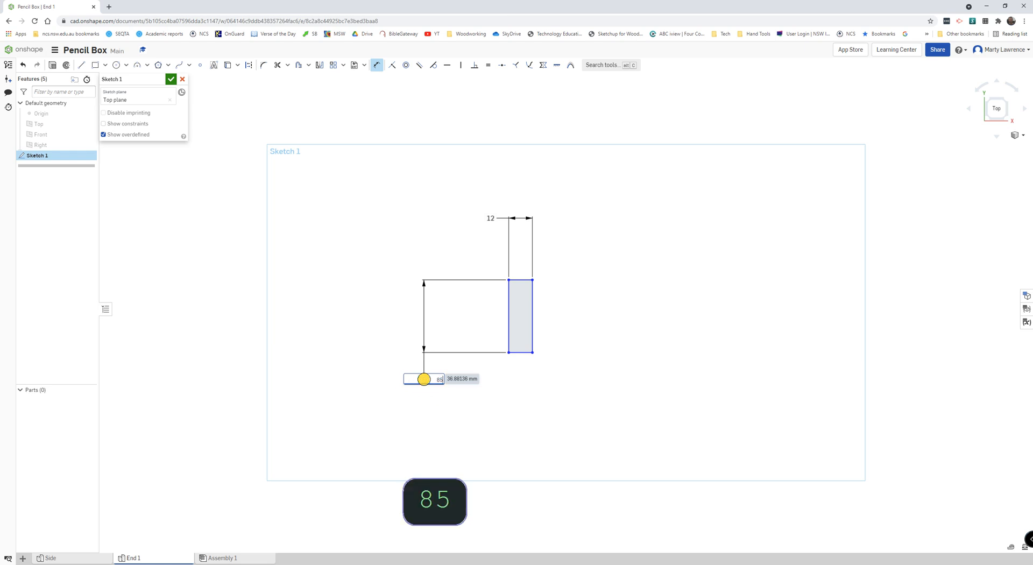
key("Return")
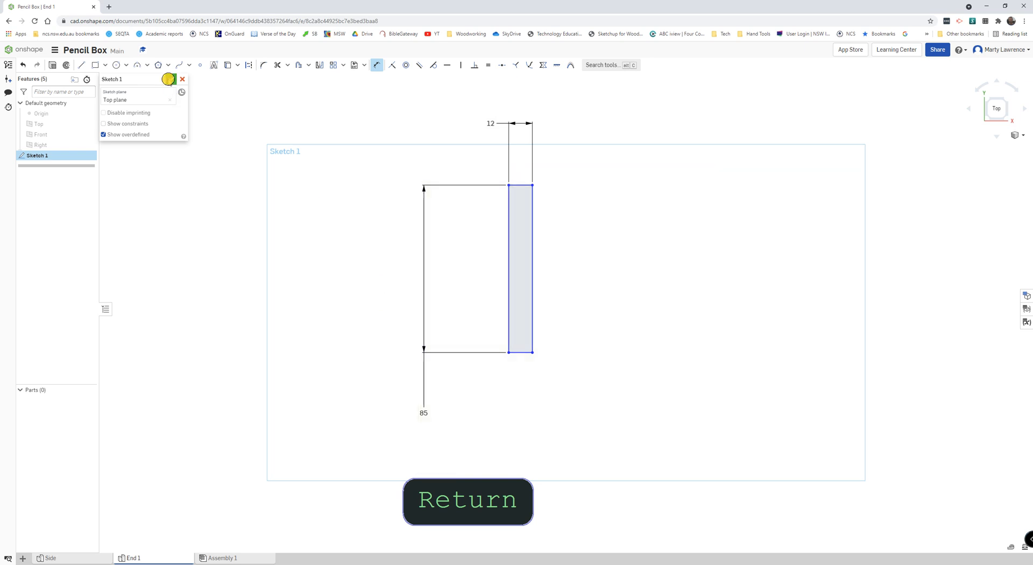
left_click(169, 80)
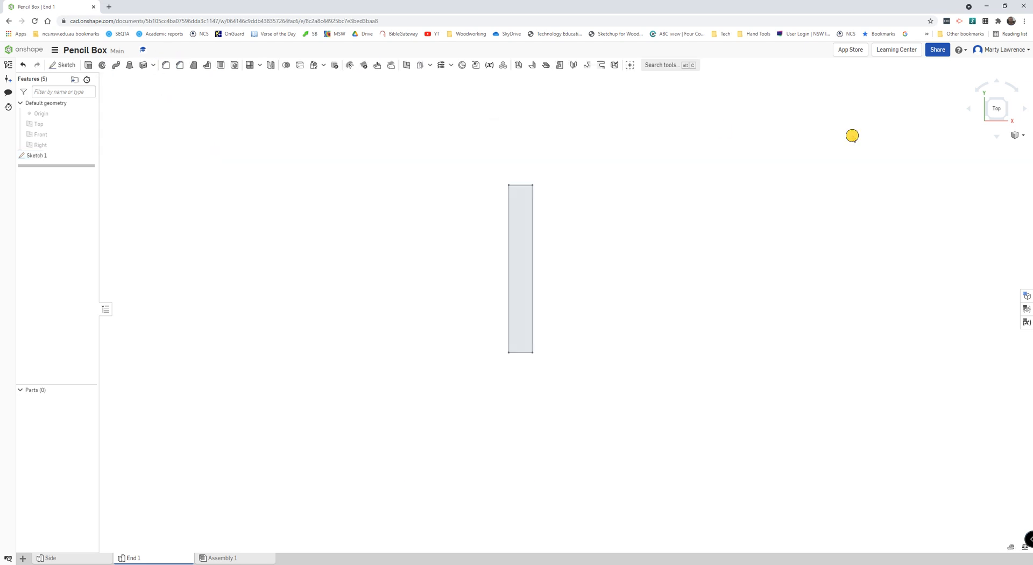
Extrude the 12 by 85 mm rectangle upward as a new solid with a blind depth of 70 mm.
left_click(1015, 135)
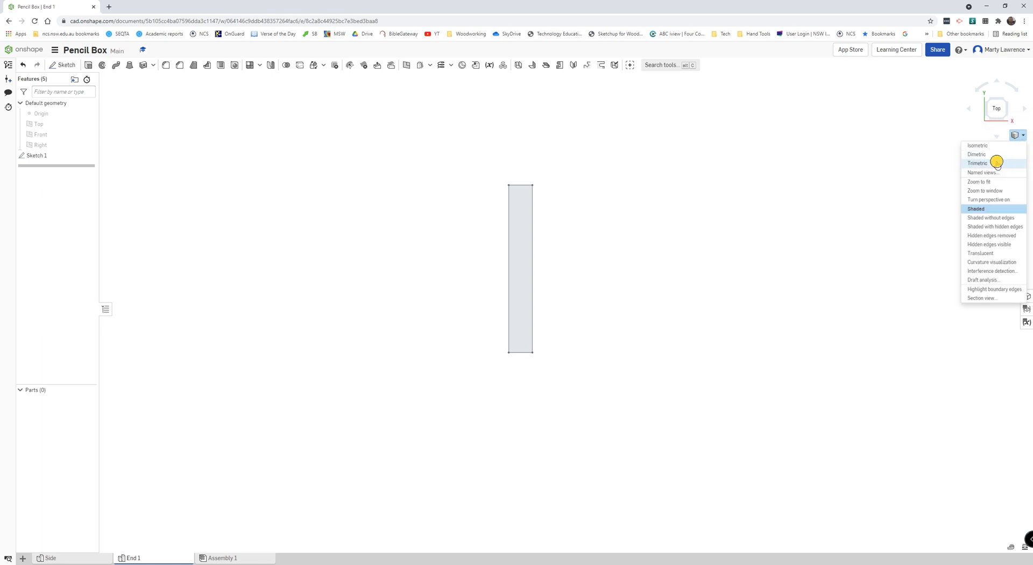
left_click(996, 163)
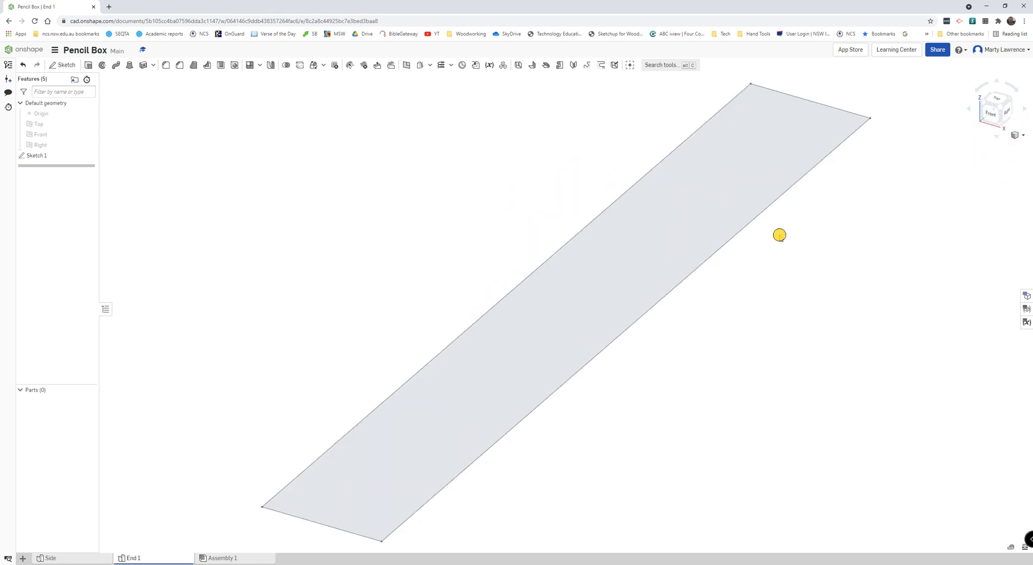
scroll(779, 236, "down", 3)
middle_click_drag(778, 235, 690, 302)
scroll(732, 302, "down", 2)
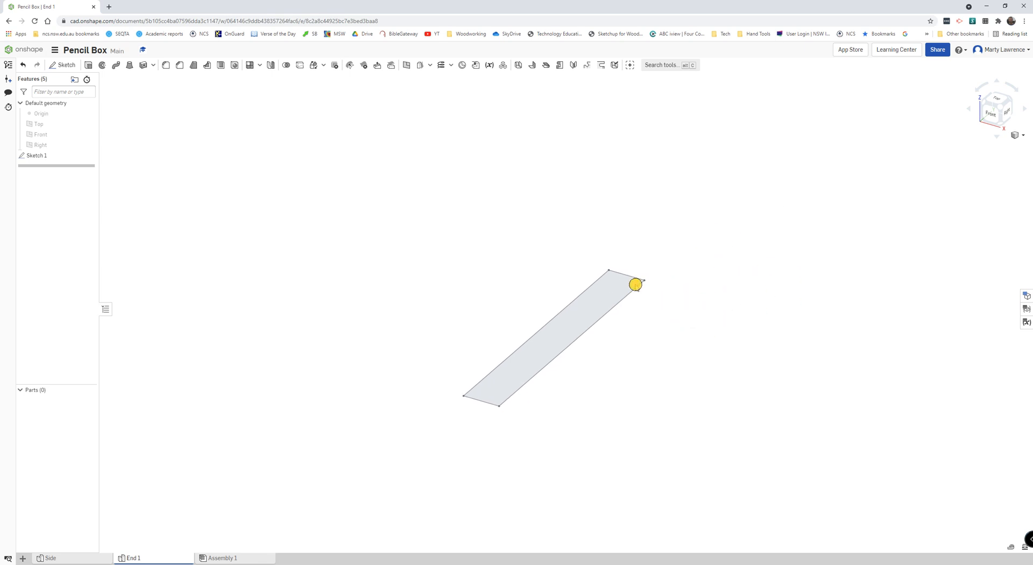
left_click(88, 66)
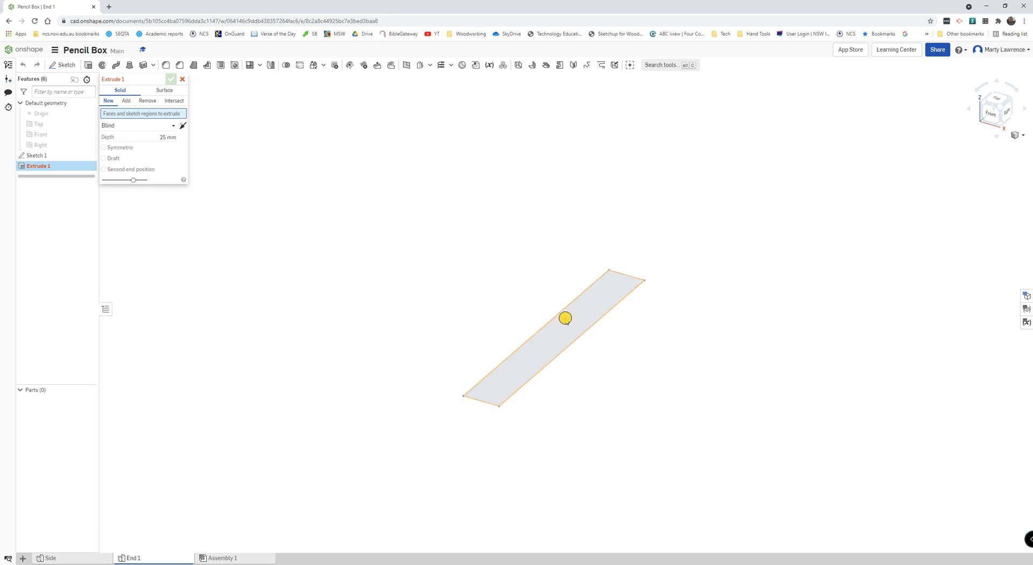
left_click(565, 318)
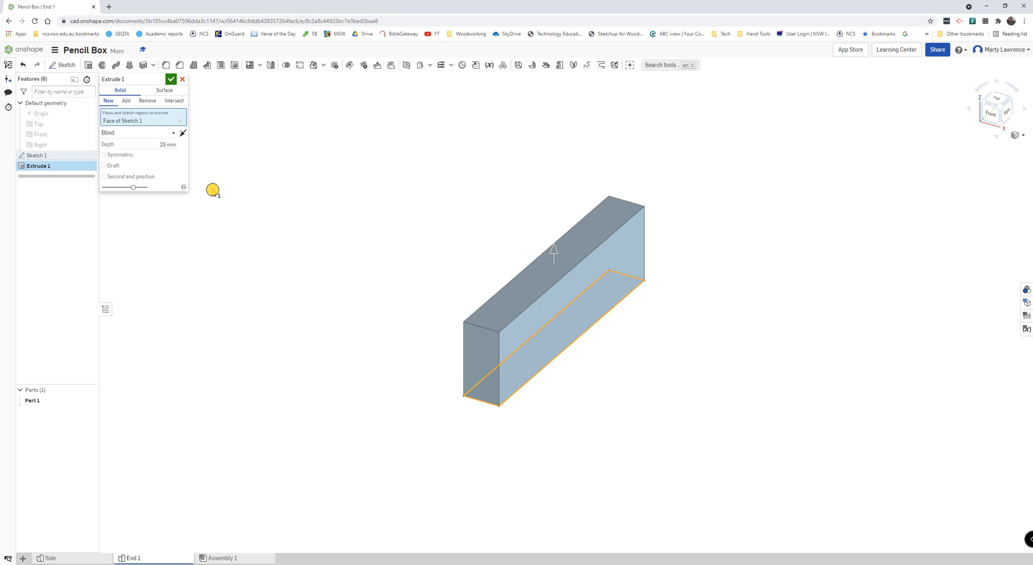
left_click(162, 144)
type("70")
key("Return")
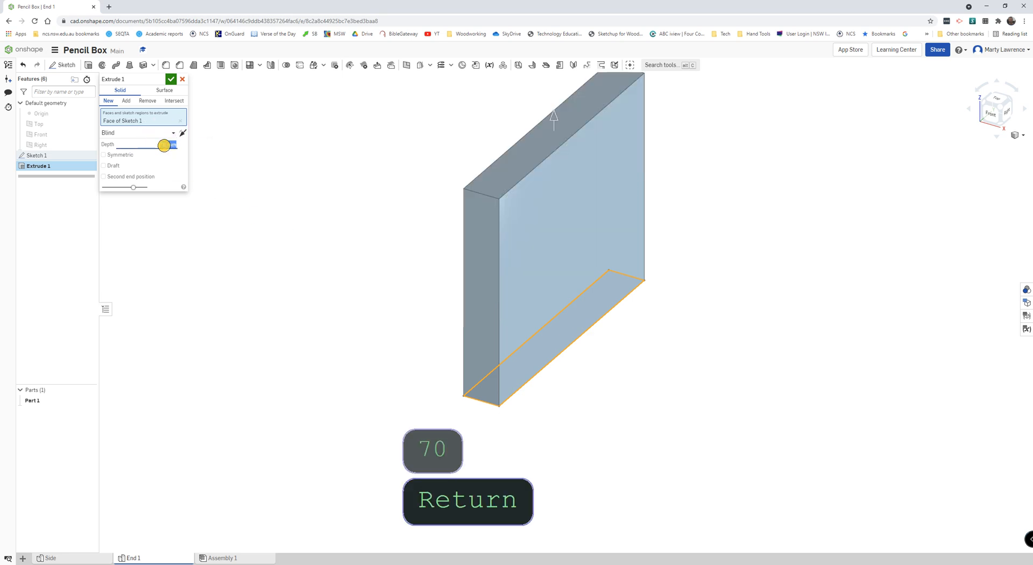
middle_click_drag(389, 224, 346, 276)
scroll(346, 277, "down", 1)
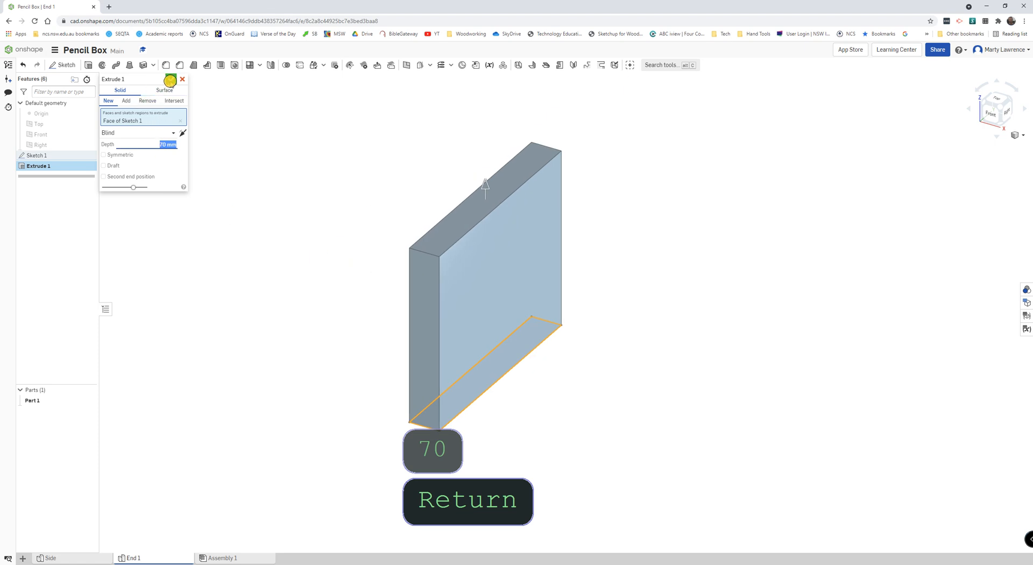
left_click(171, 80)
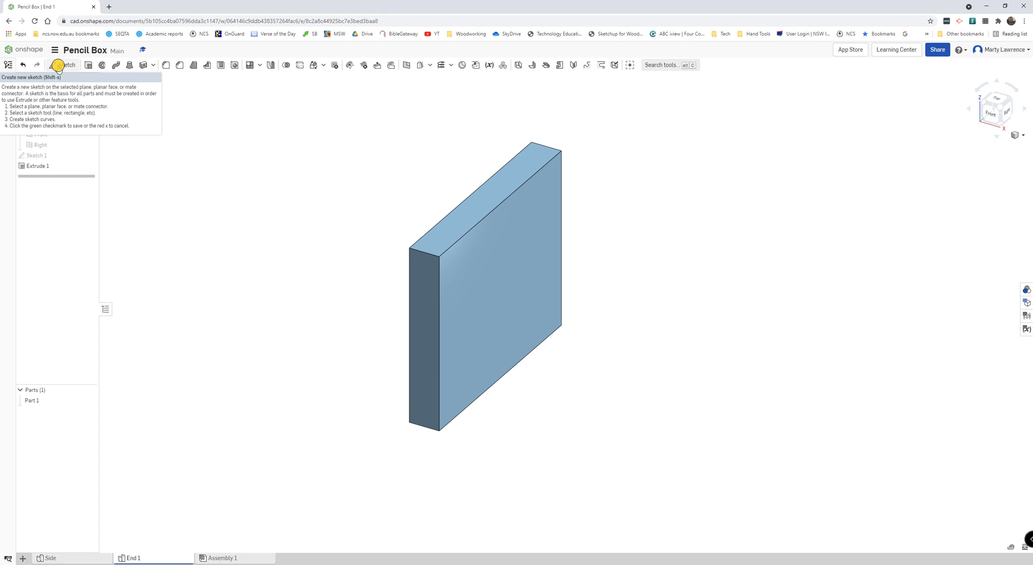
Start a sketch on the block's large right-hand face and view it normal to the sketch plane.
left_click(58, 66)
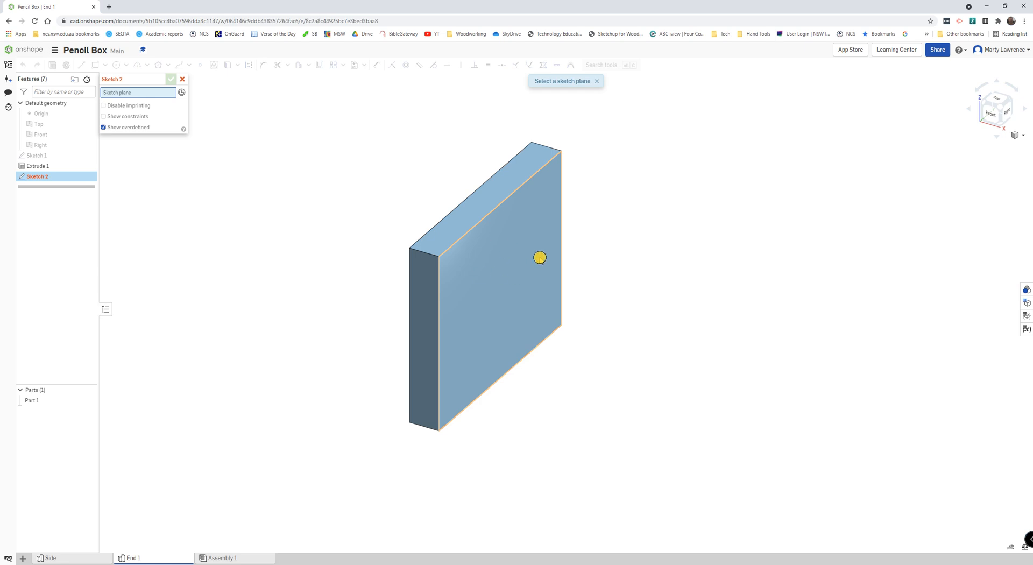
left_click(506, 248)
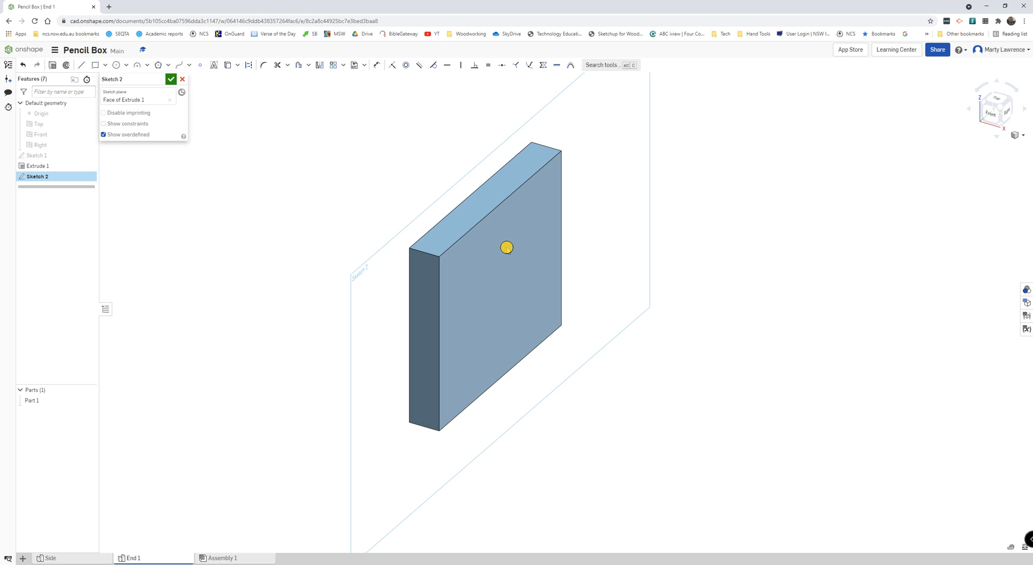
right_click(600, 234)
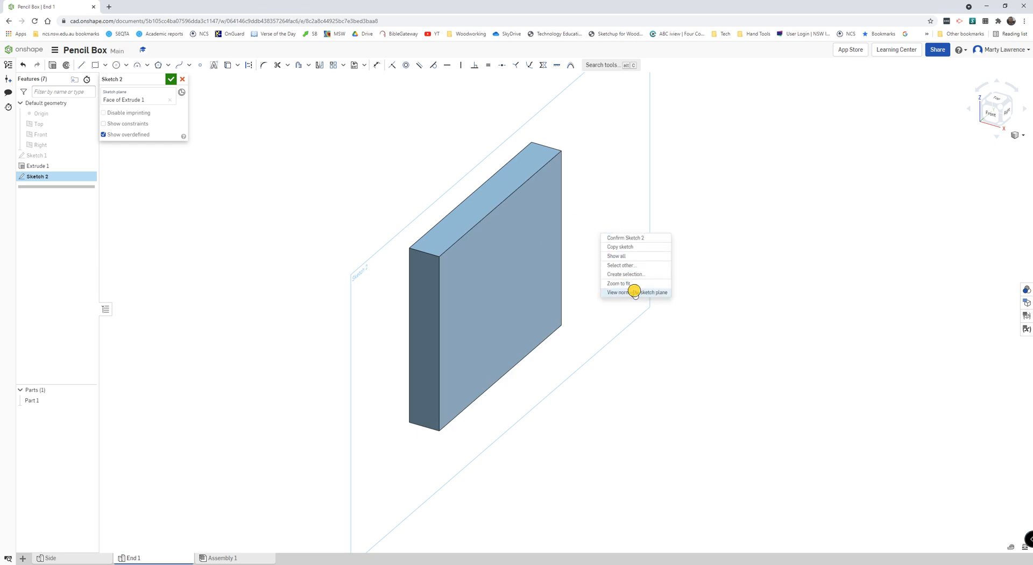
left_click(635, 292)
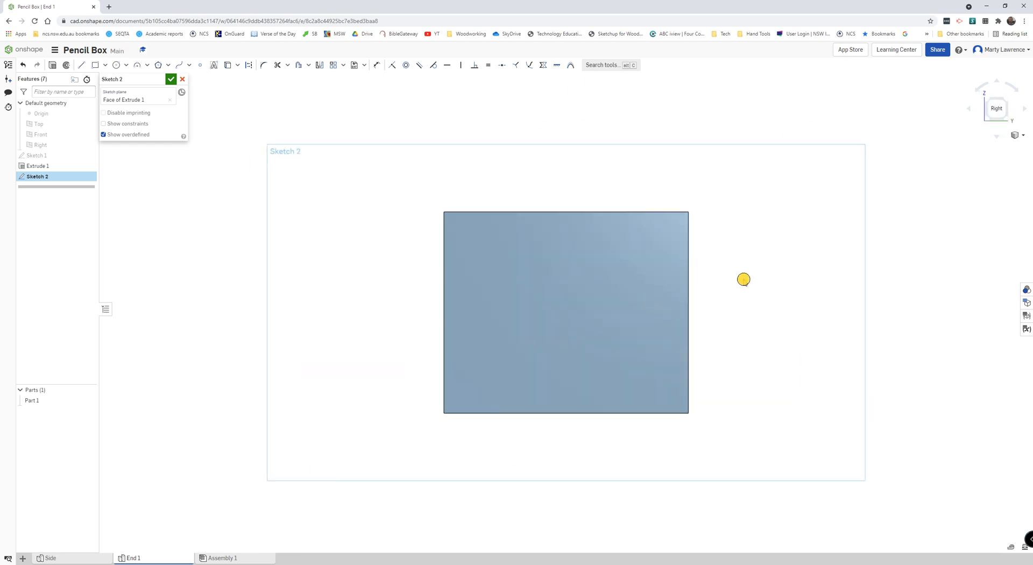
middle_click_drag(727, 280, 592, 277)
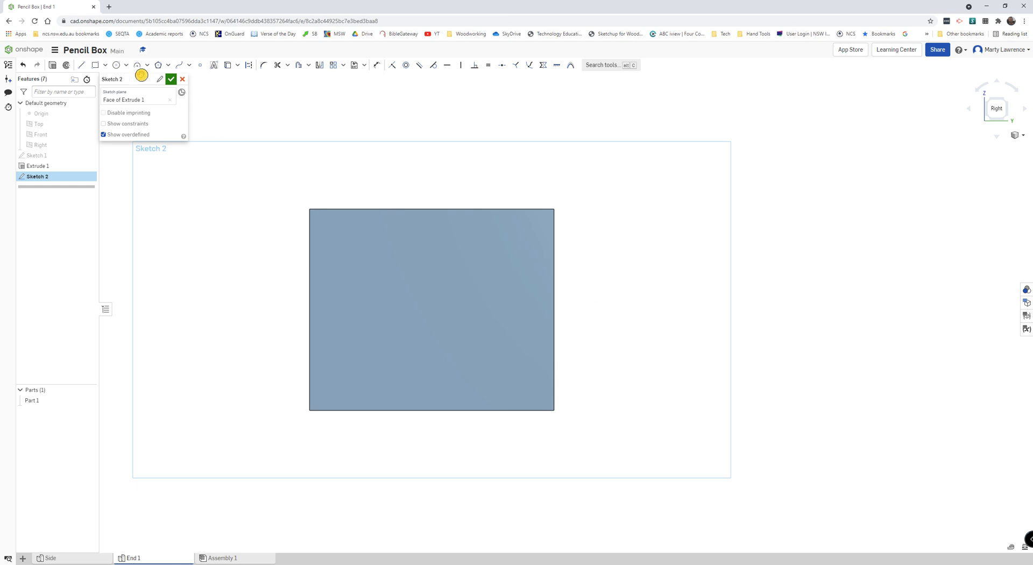
Sketch a corner rectangle about 12 mm high across the face's full width, about 5 mm below its upper edge.
left_click(97, 65)
left_click(96, 65)
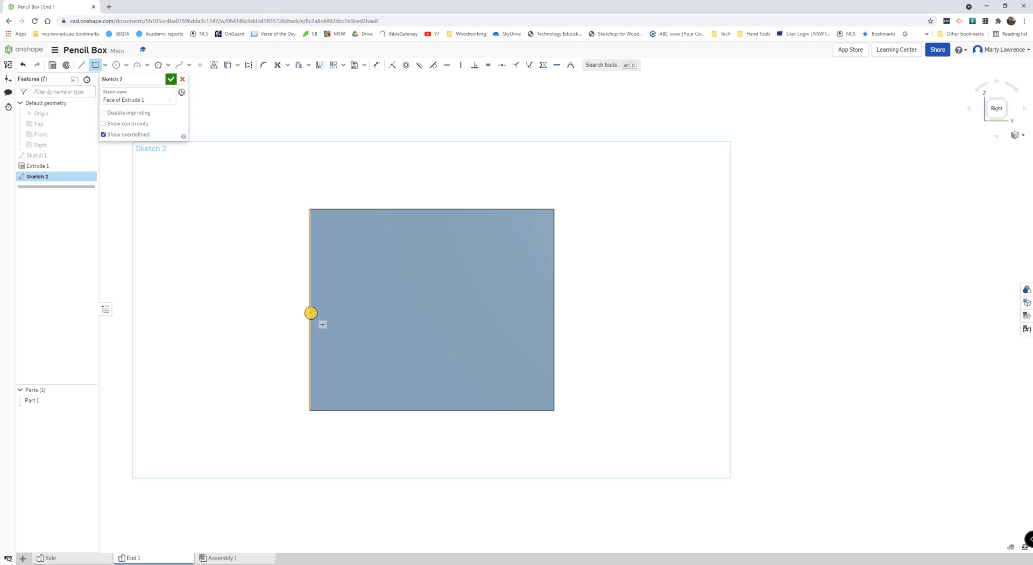
left_click(310, 225)
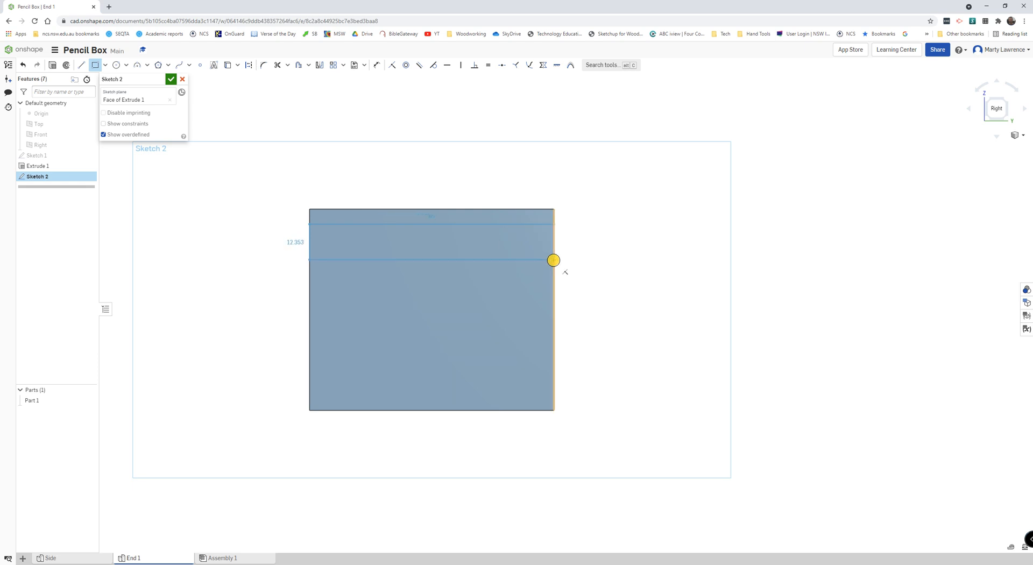
left_click(553, 260)
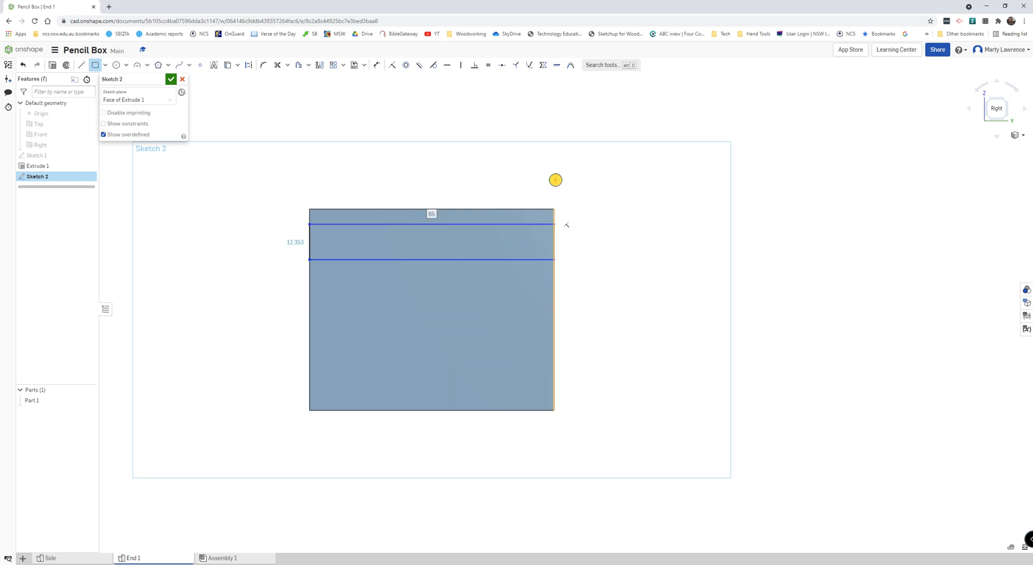
Dimension the gap between the face's upper edge and the rectangle's upper line to 4 mm.
left_click(378, 65)
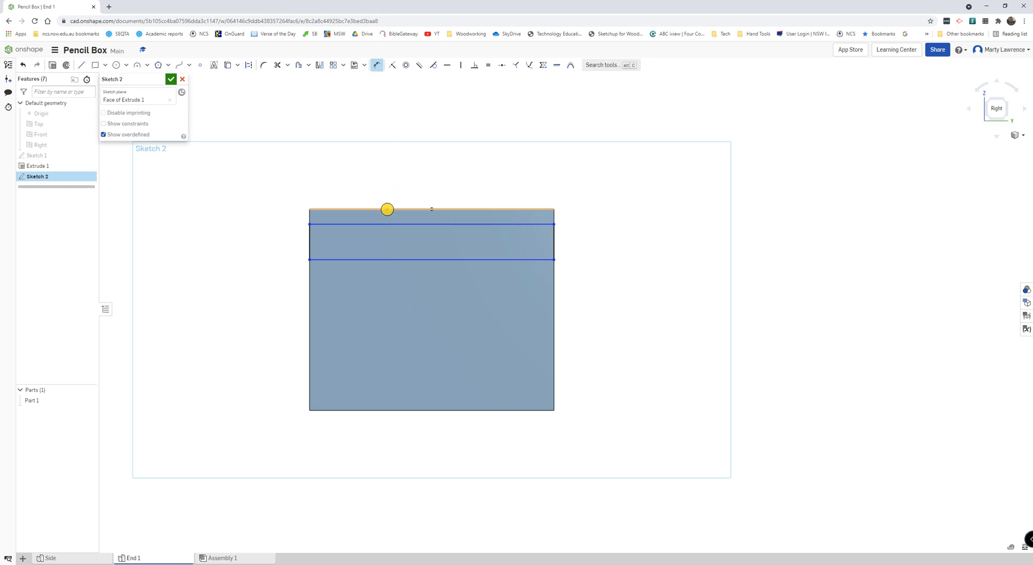
left_click(387, 210)
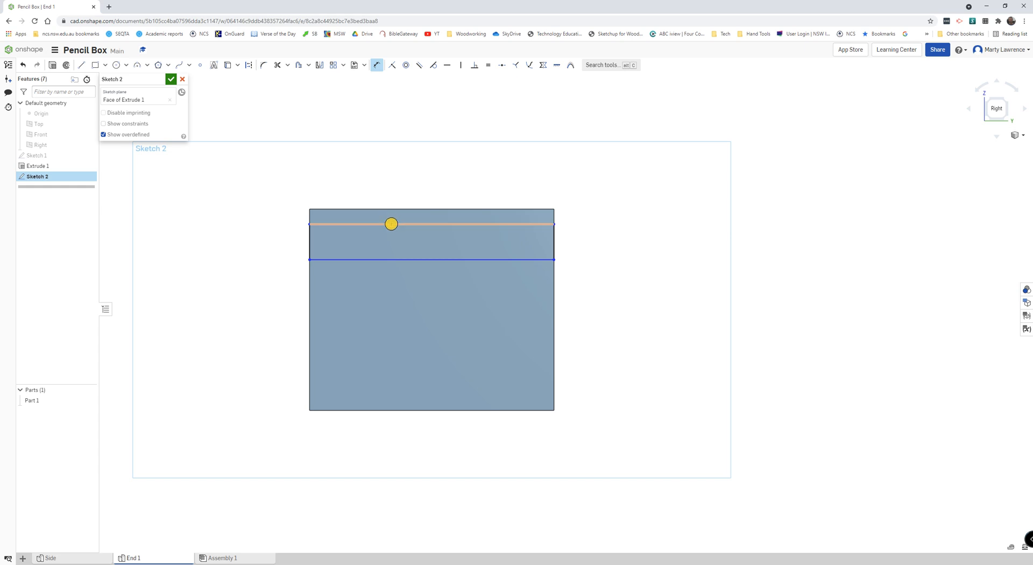
left_click(392, 224)
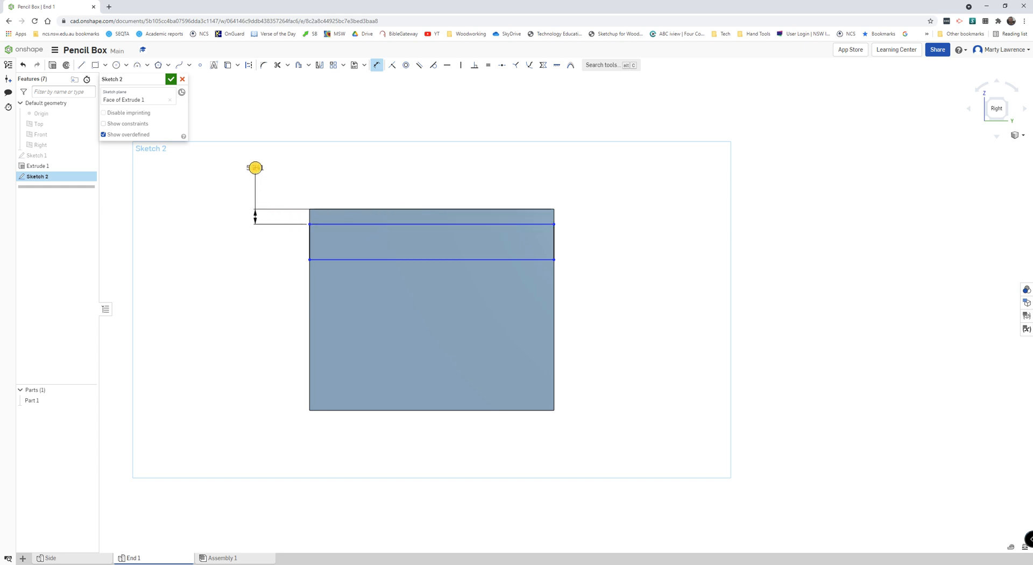
left_click(256, 166)
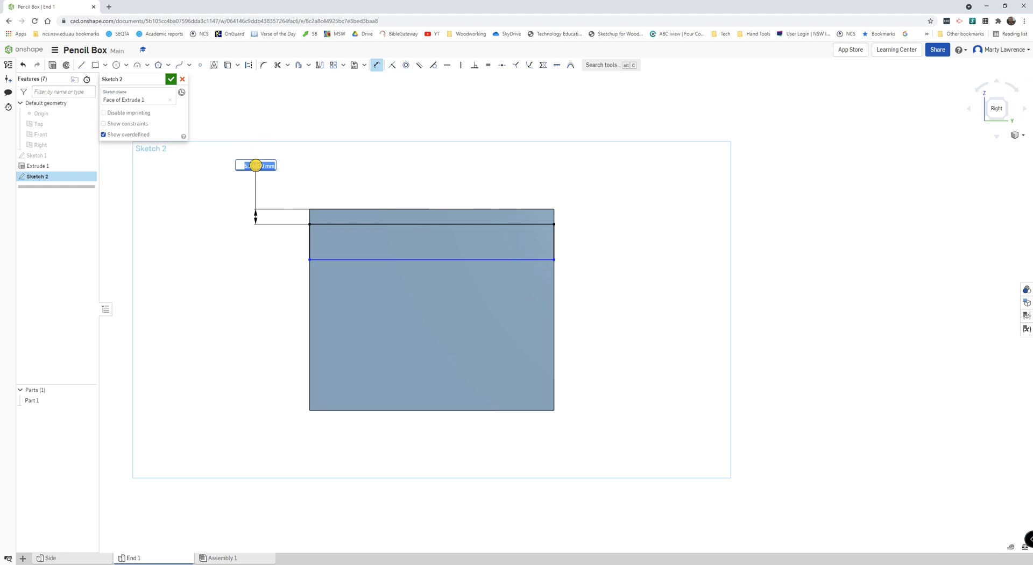
type("4")
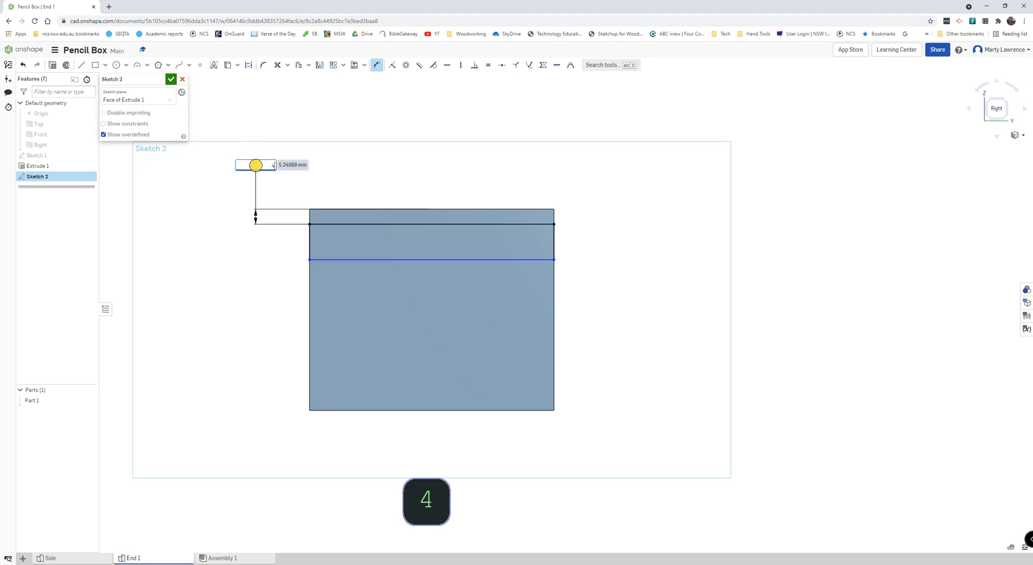
key("Return")
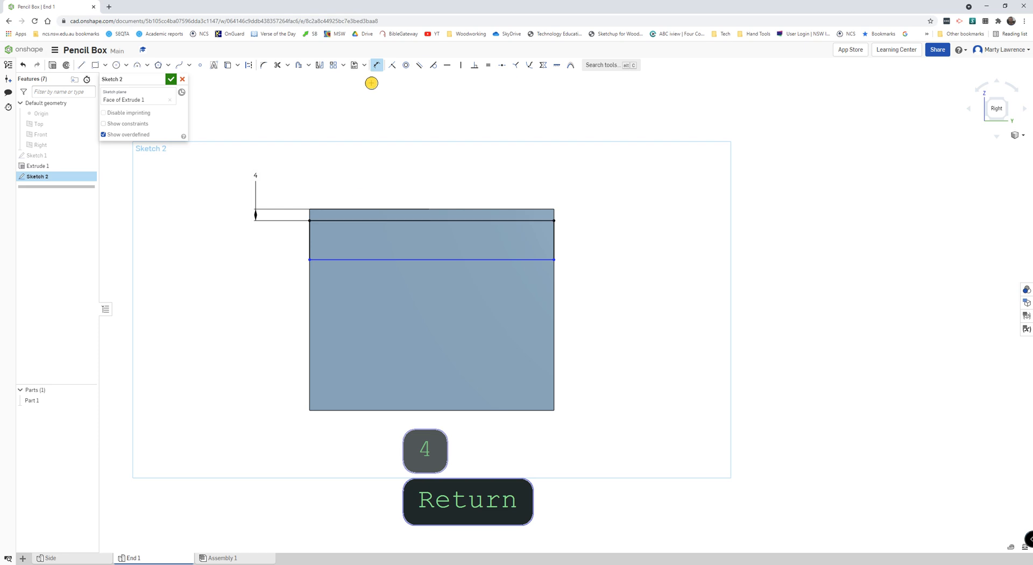
Dimension the rectangle's height between its two long lines to 3 mm and finish the sketch.
left_click(402, 222)
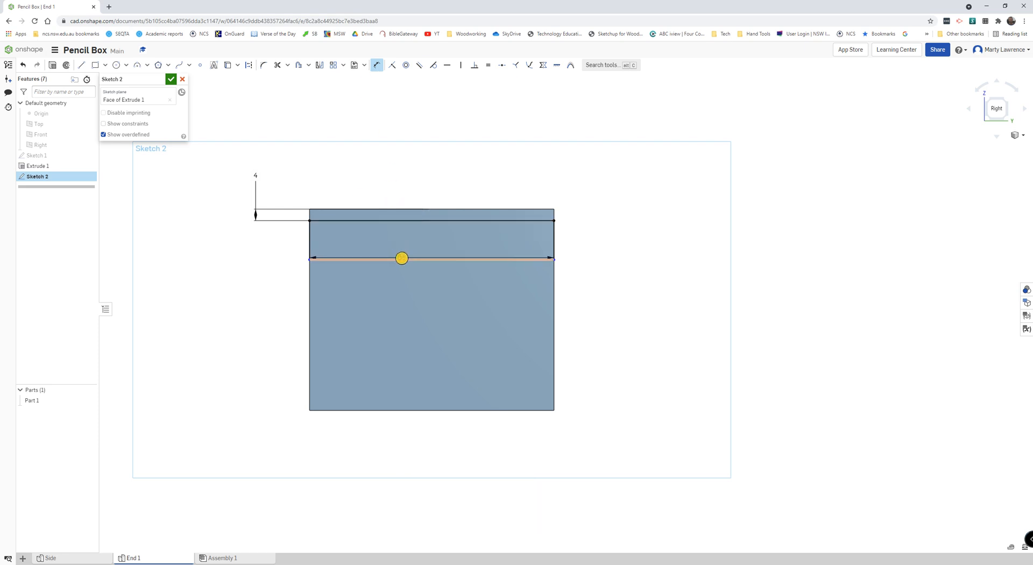
left_click(401, 258)
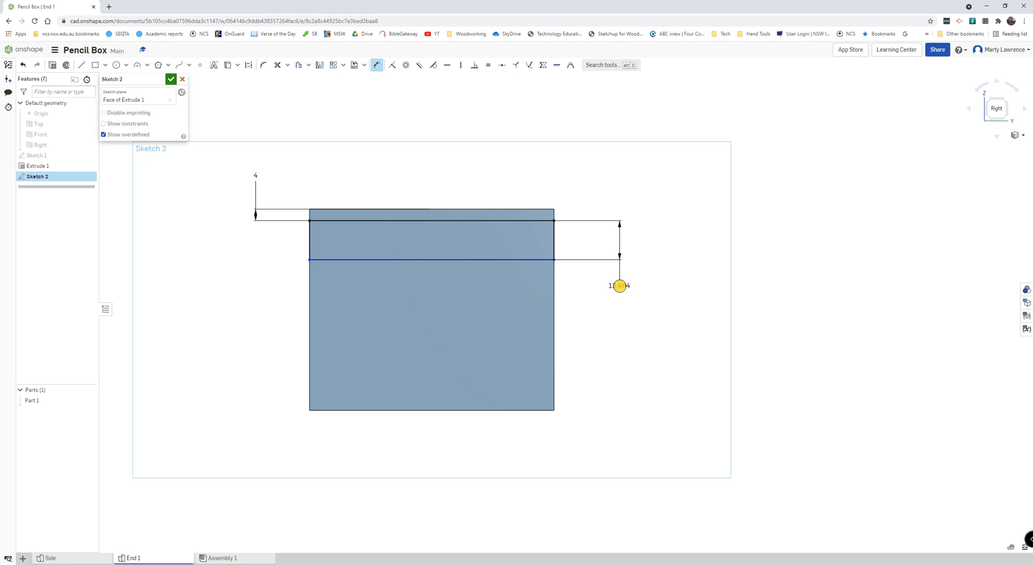
left_click(620, 286)
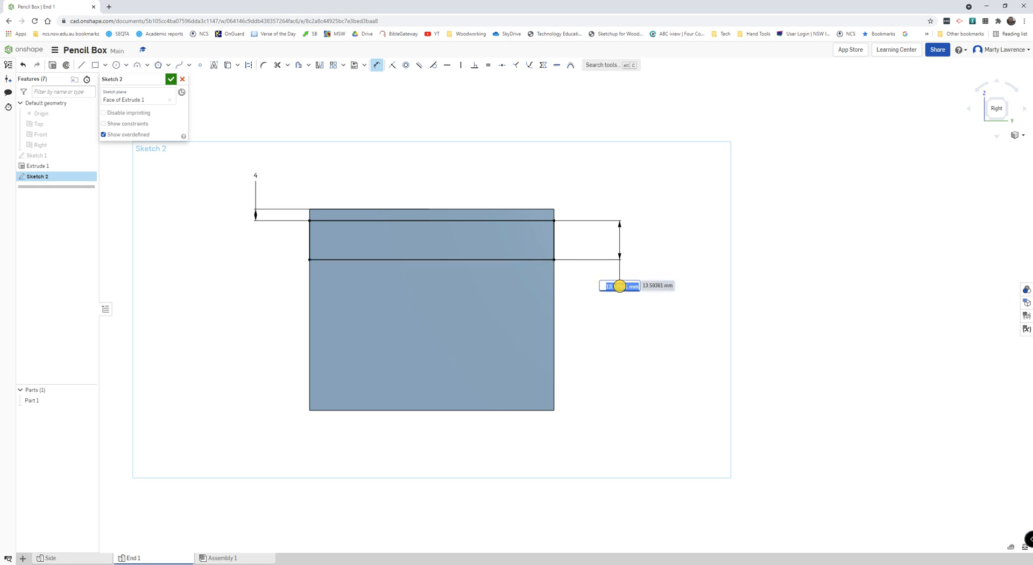
type("3")
key("Return")
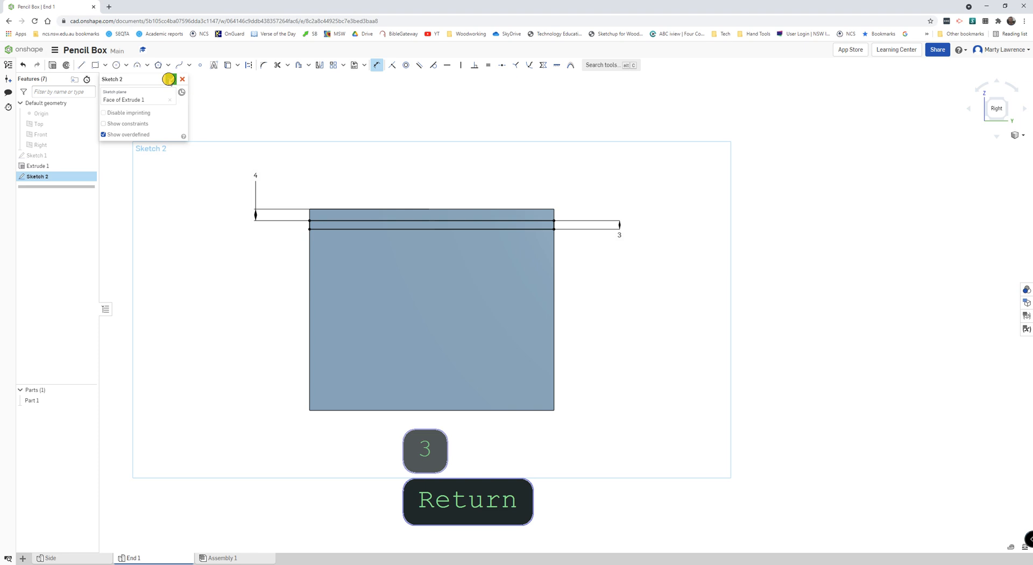
left_click(169, 80)
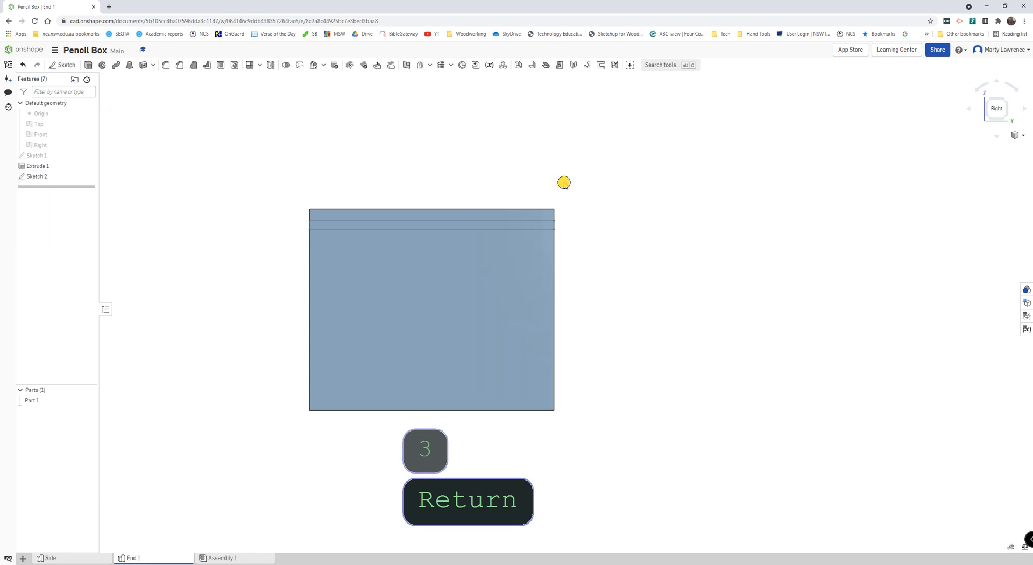
Cut the narrow rectangle 5 mm deep into the block with a blind Remove extrude to form a groove.
left_click(1012, 138)
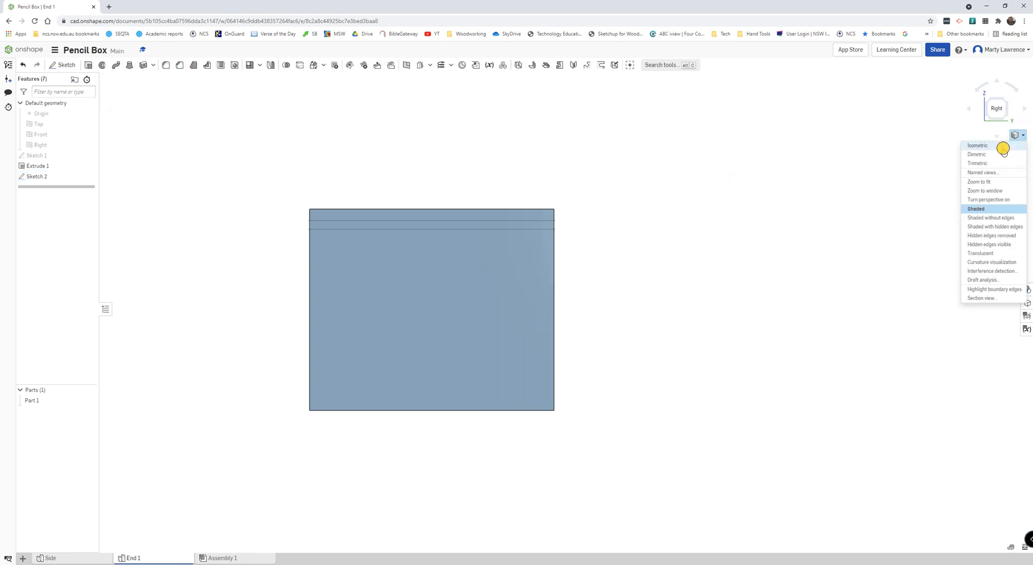
left_click(987, 164)
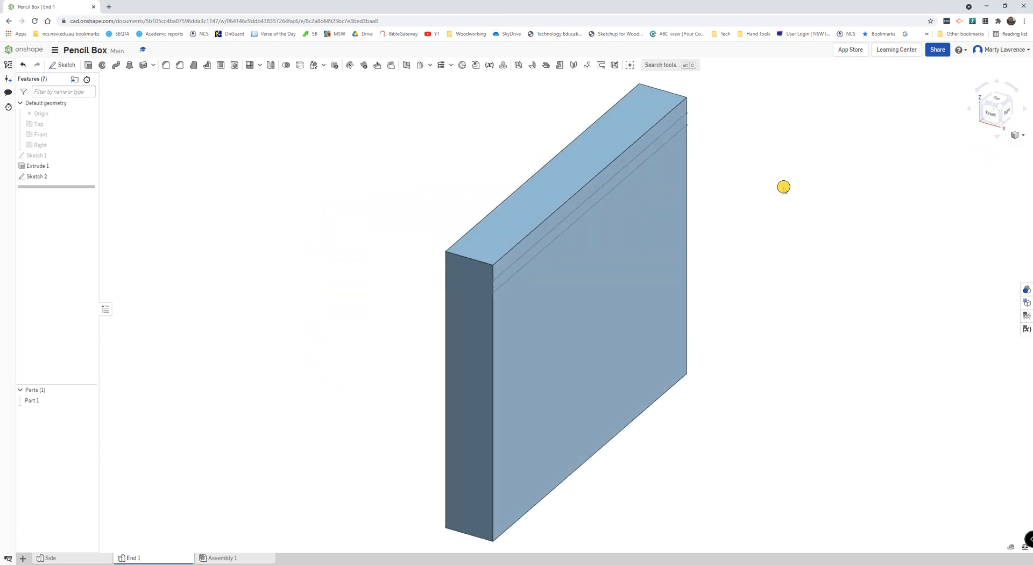
middle_click_drag(785, 209, 648, 258)
scroll(722, 266, "up", 1)
scroll(722, 266, "down", 3)
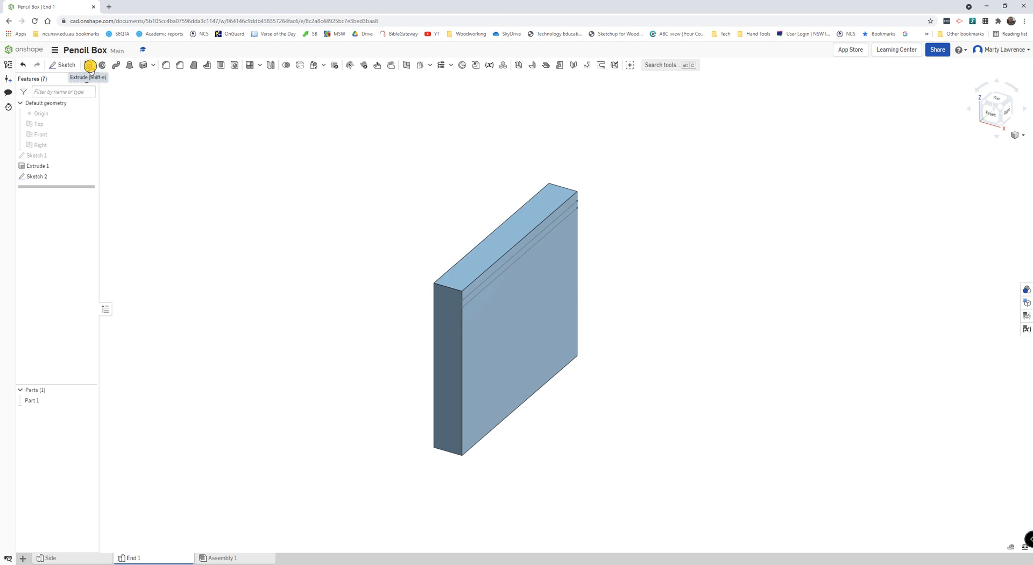
left_click(90, 65)
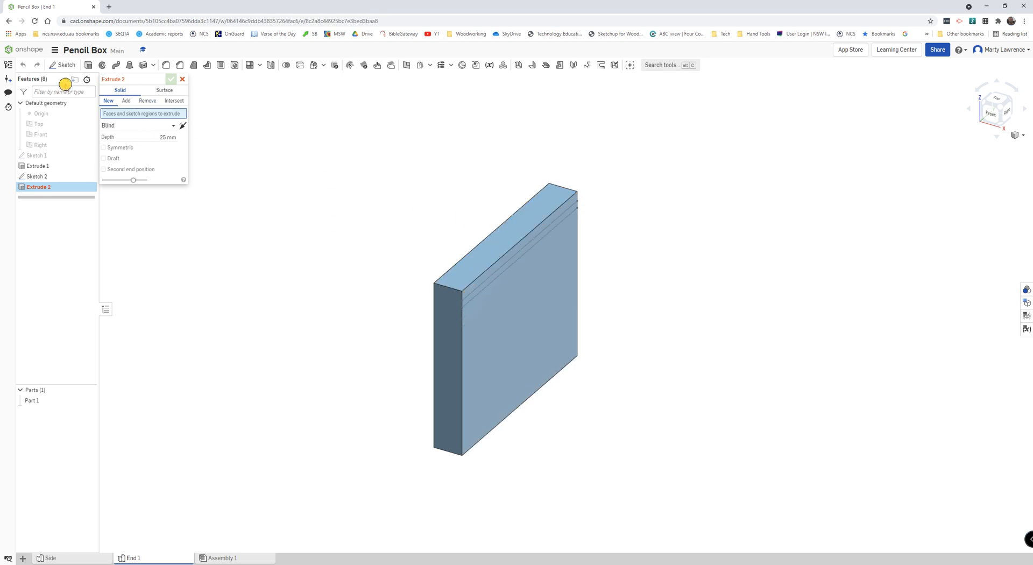
left_click(147, 102)
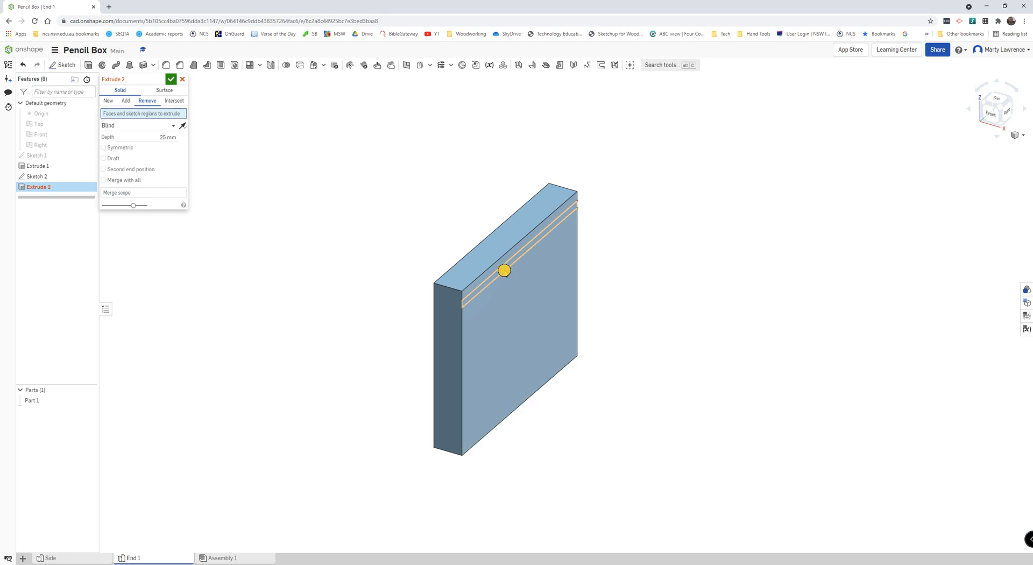
left_click(504, 271)
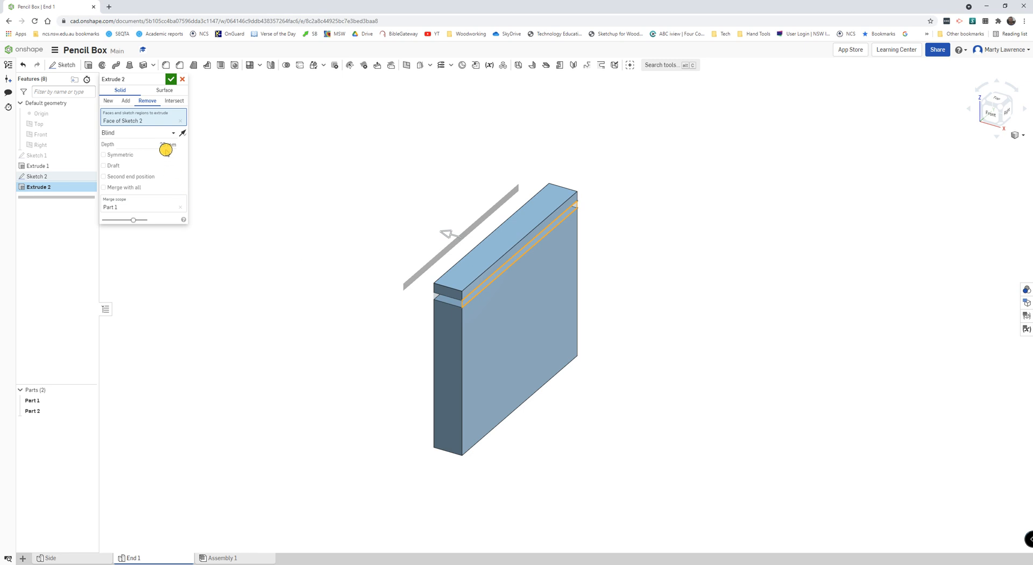
left_click(165, 145)
type("5")
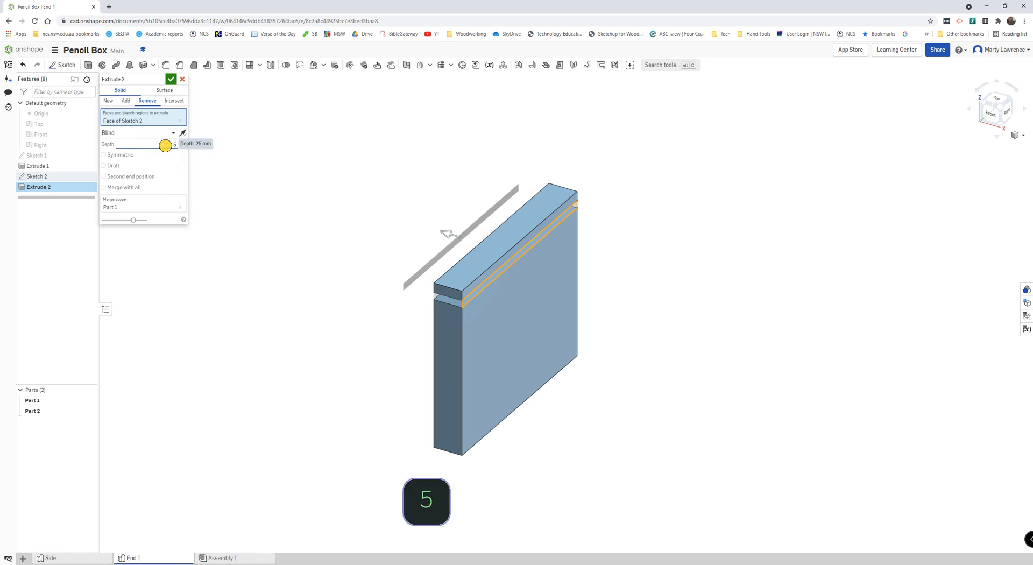
key("Return")
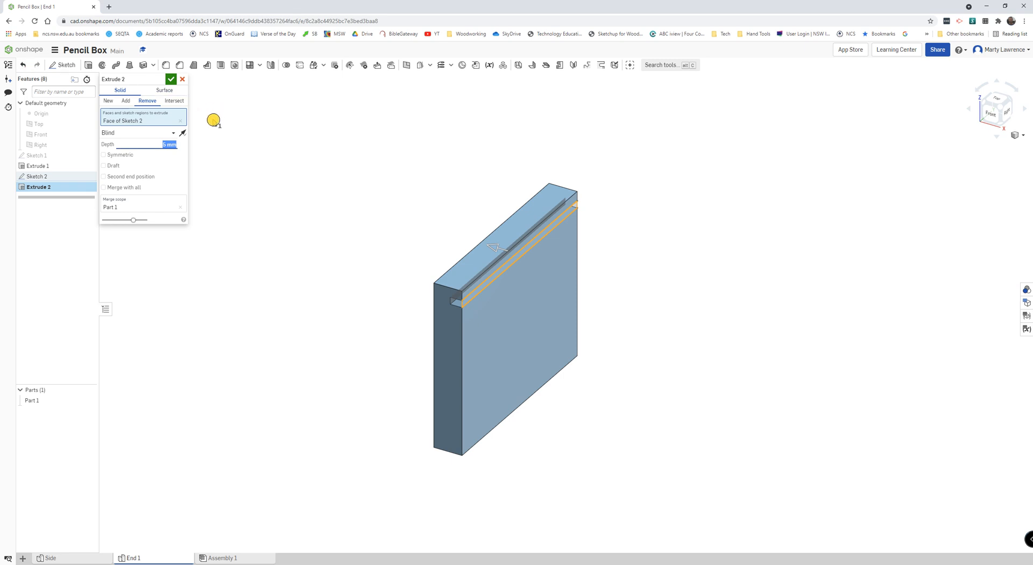
left_click(169, 80)
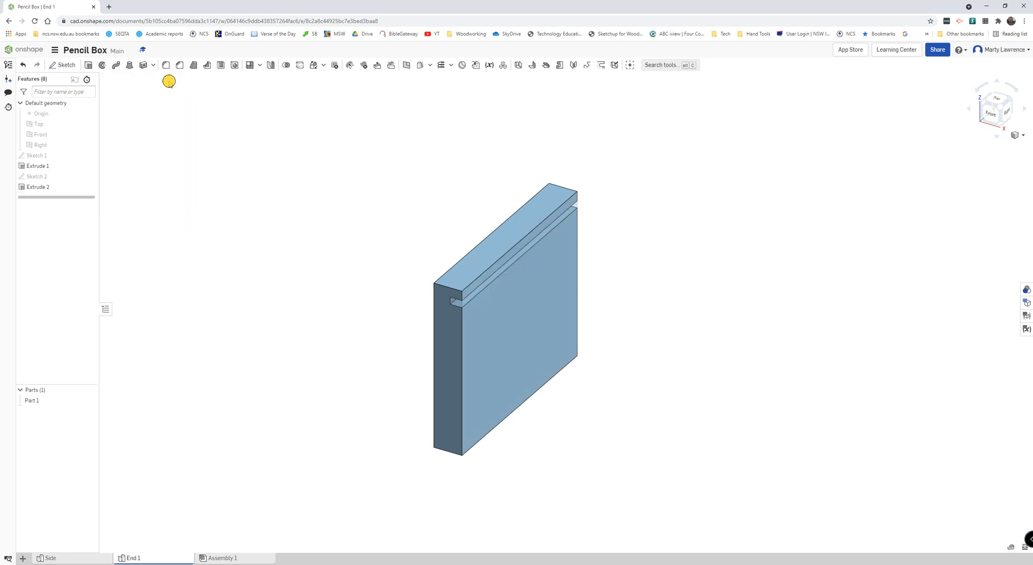